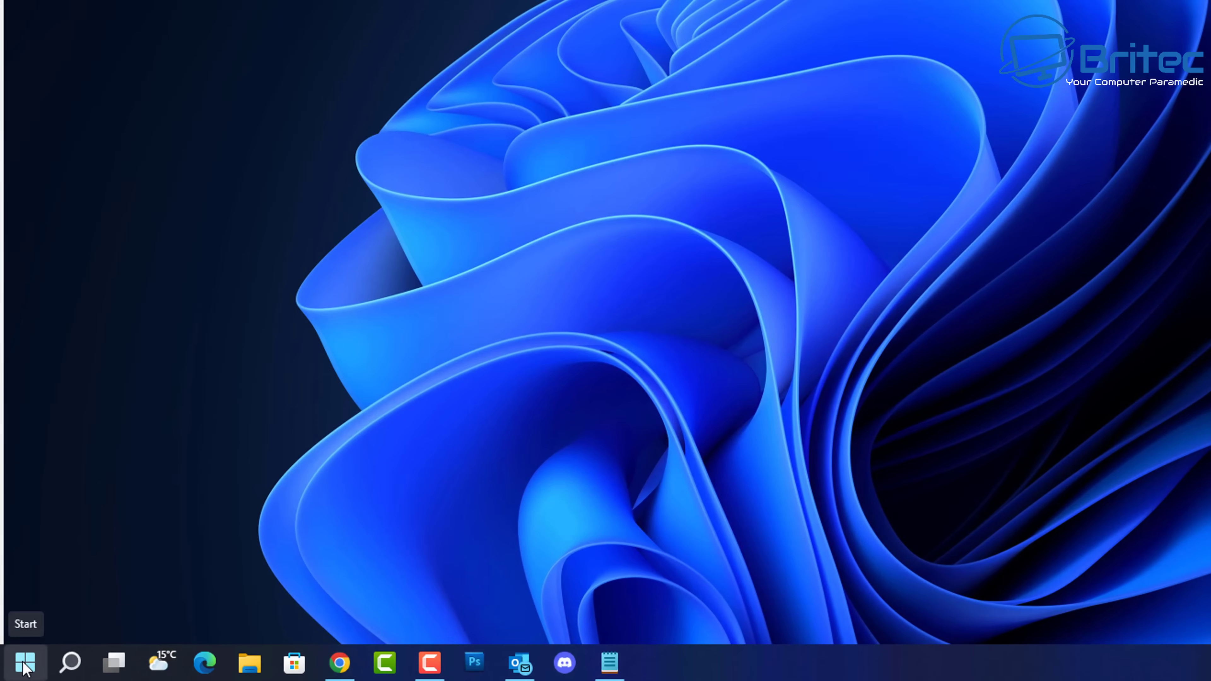
Launch Device Manager from the Start button's context menu and show its View menu
right_click(17, 670)
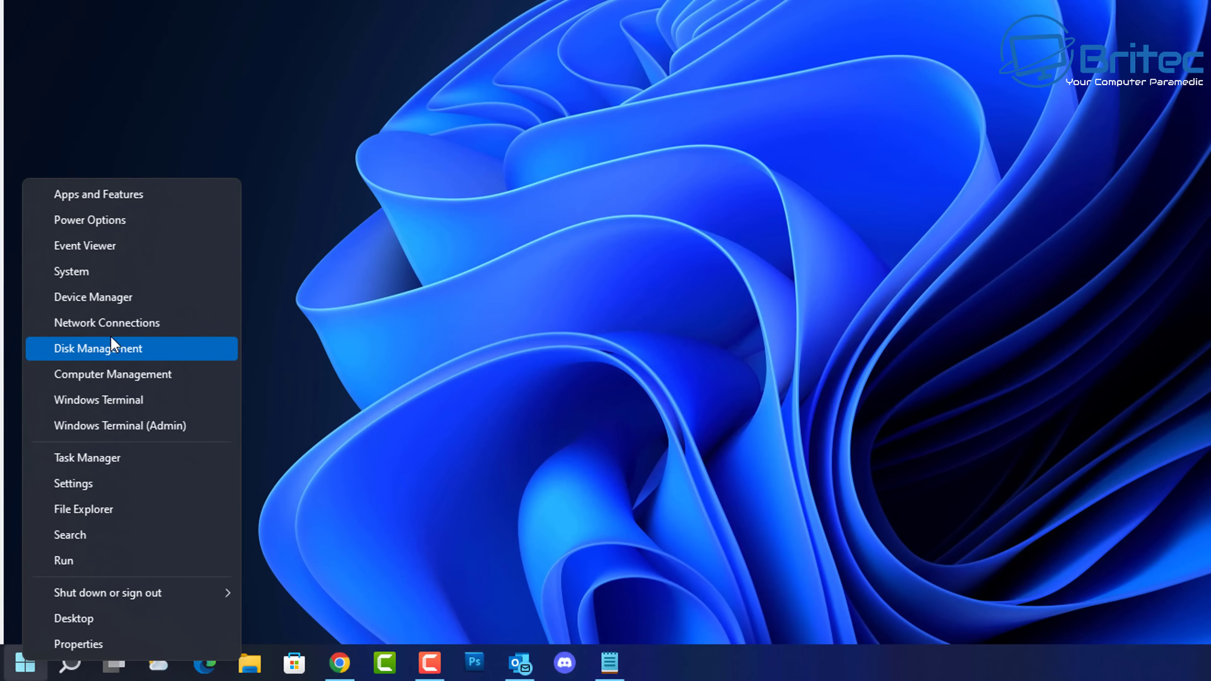
click(110, 300)
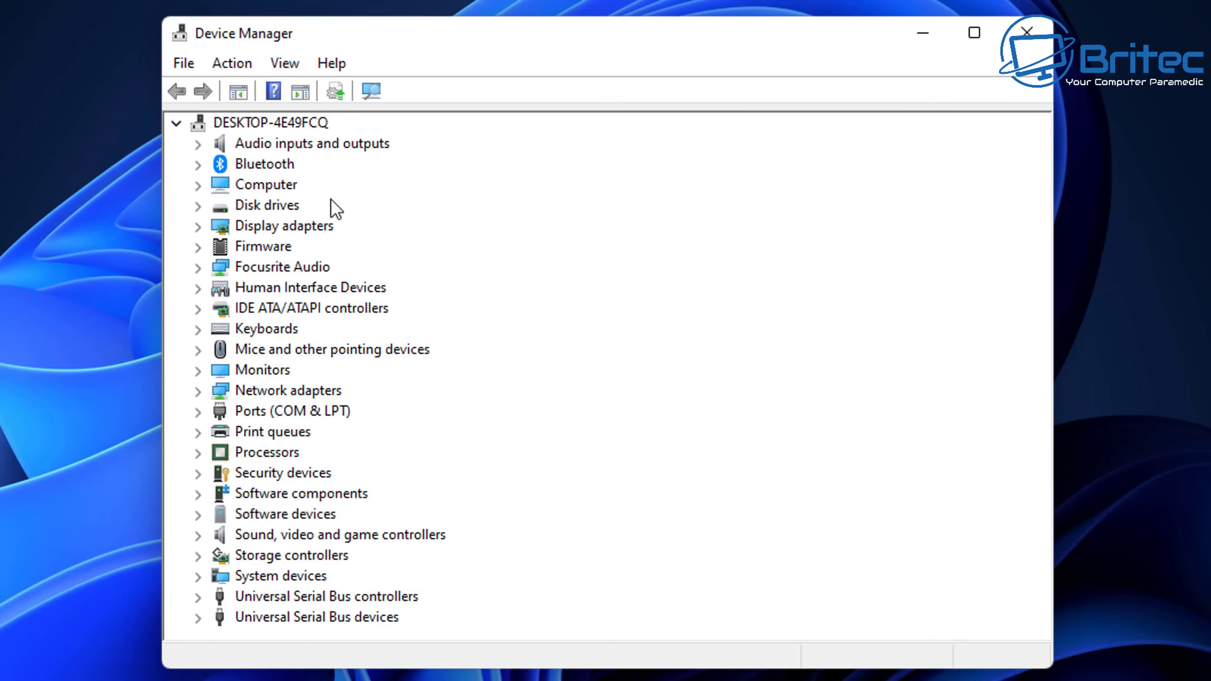
click(282, 65)
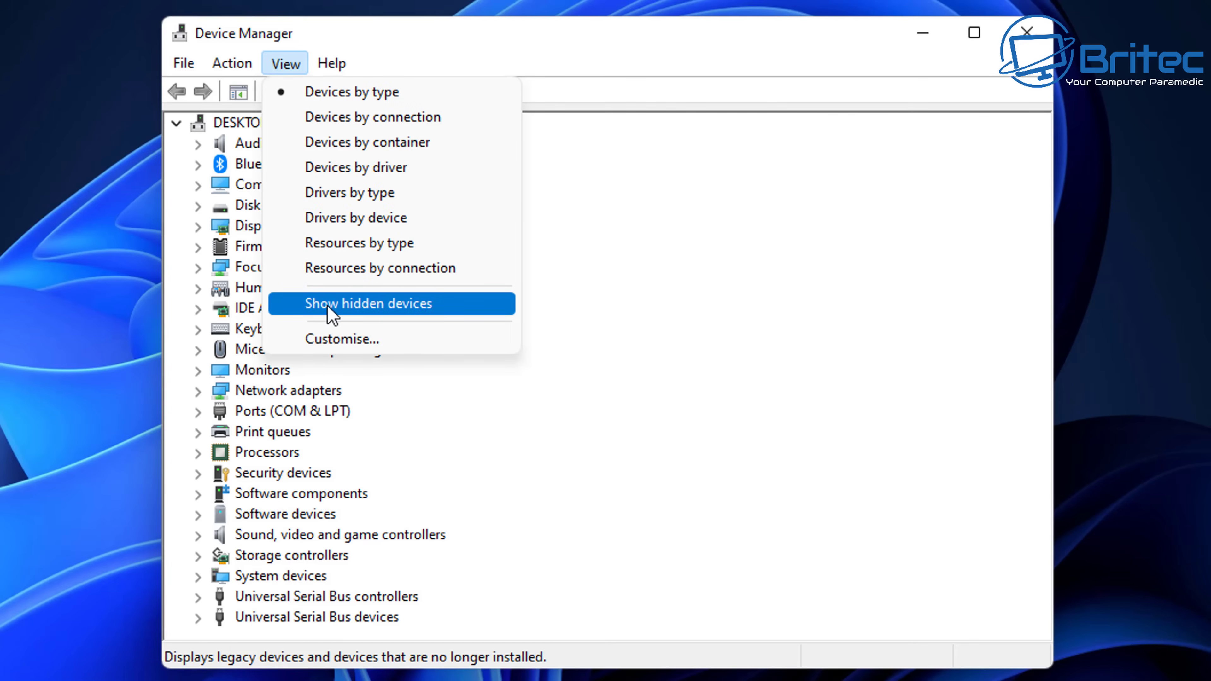
Show hidden devices, then expand Audio inputs and outputs and Disk drives
click(427, 311)
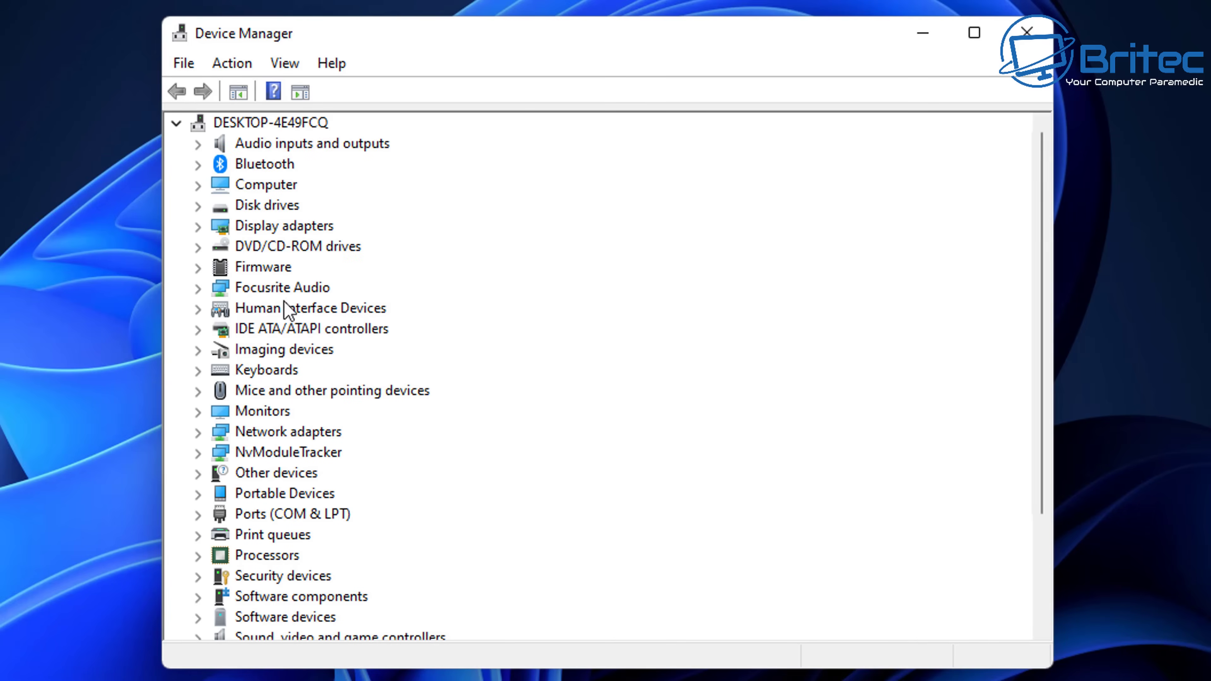
click(199, 144)
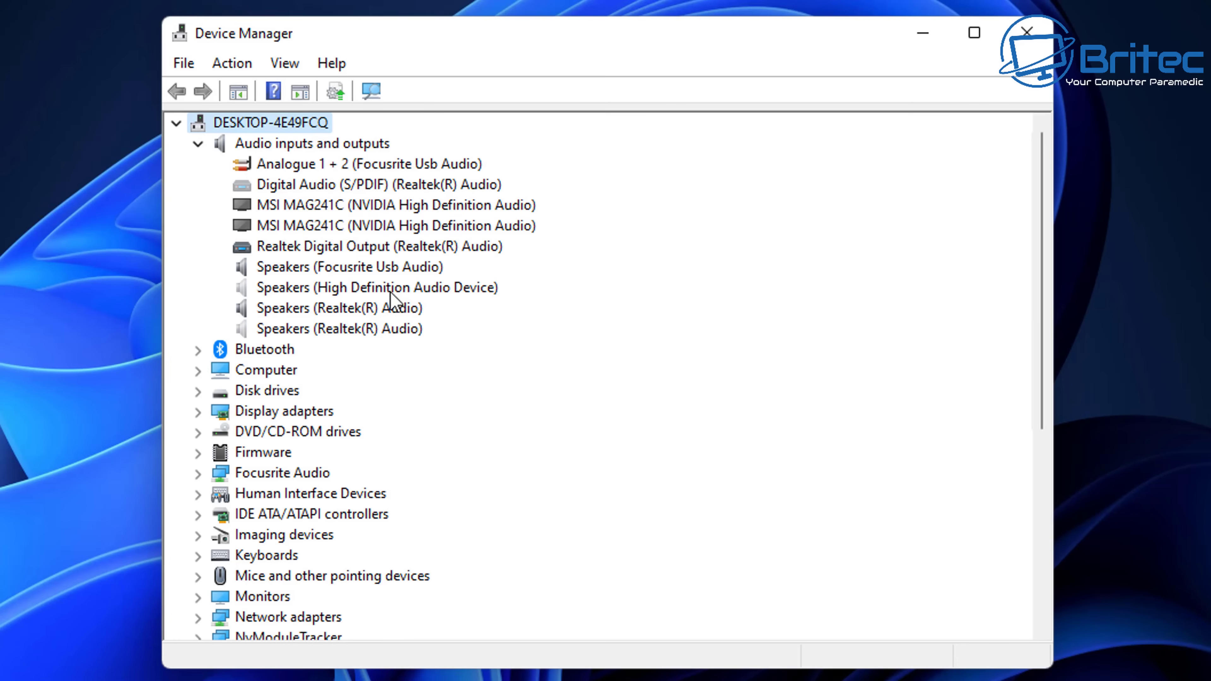
click(198, 351)
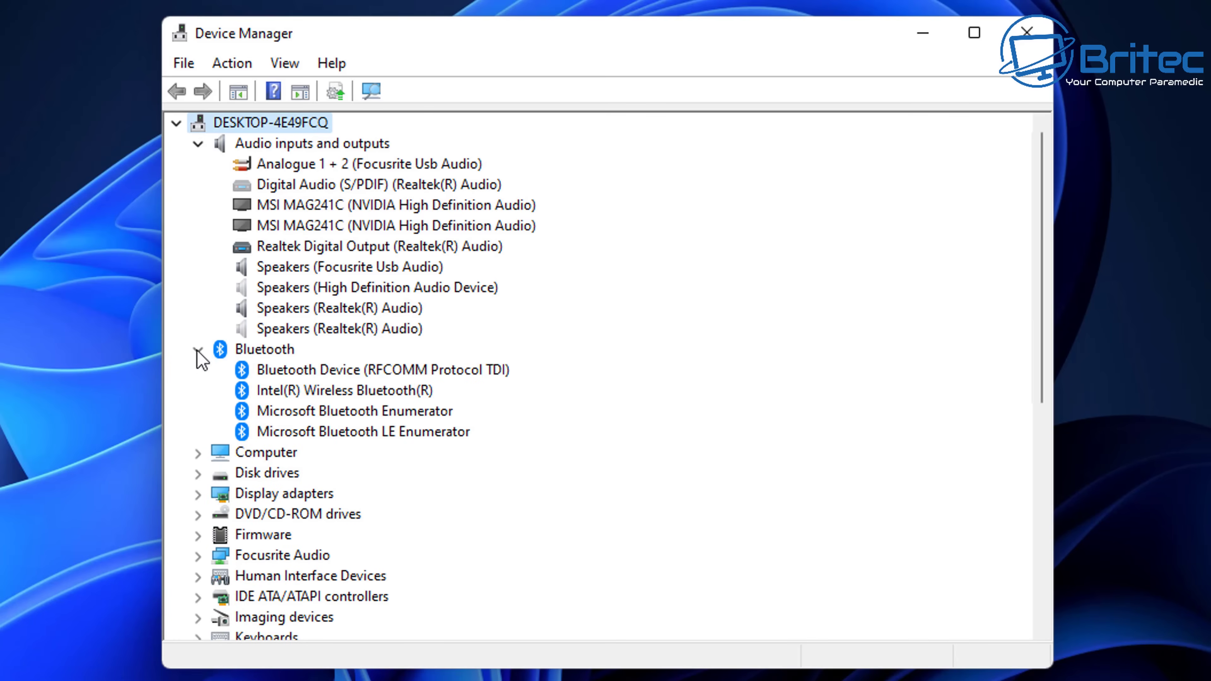
click(198, 351)
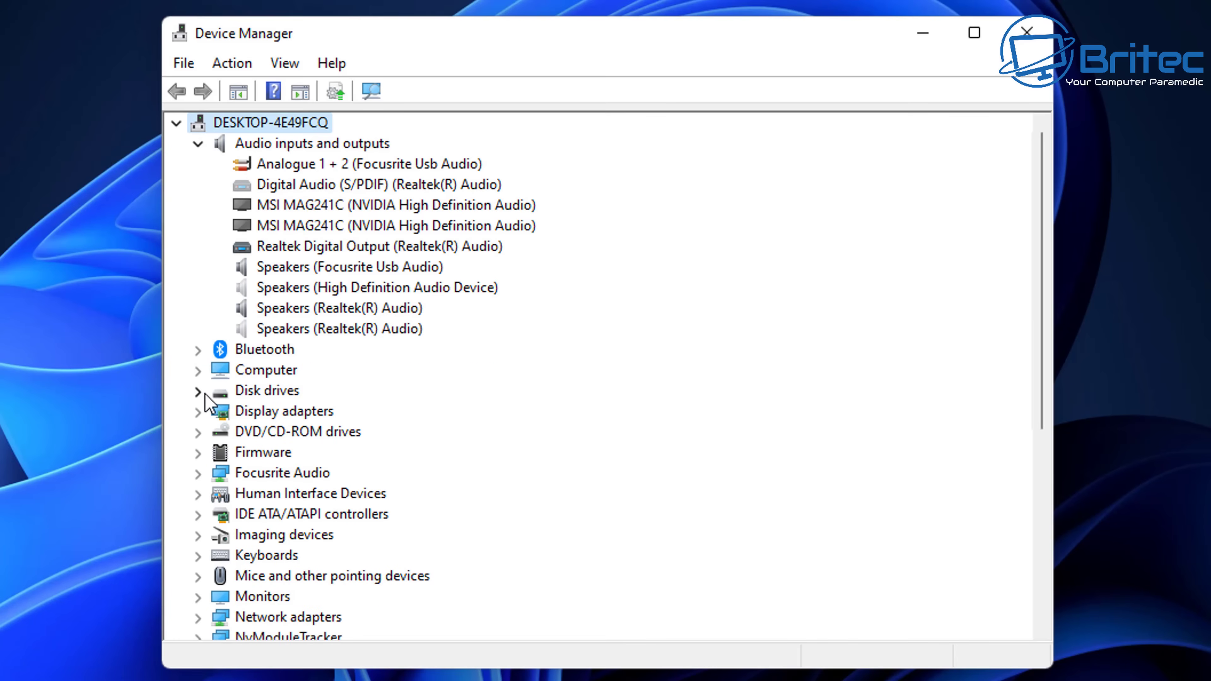
click(199, 391)
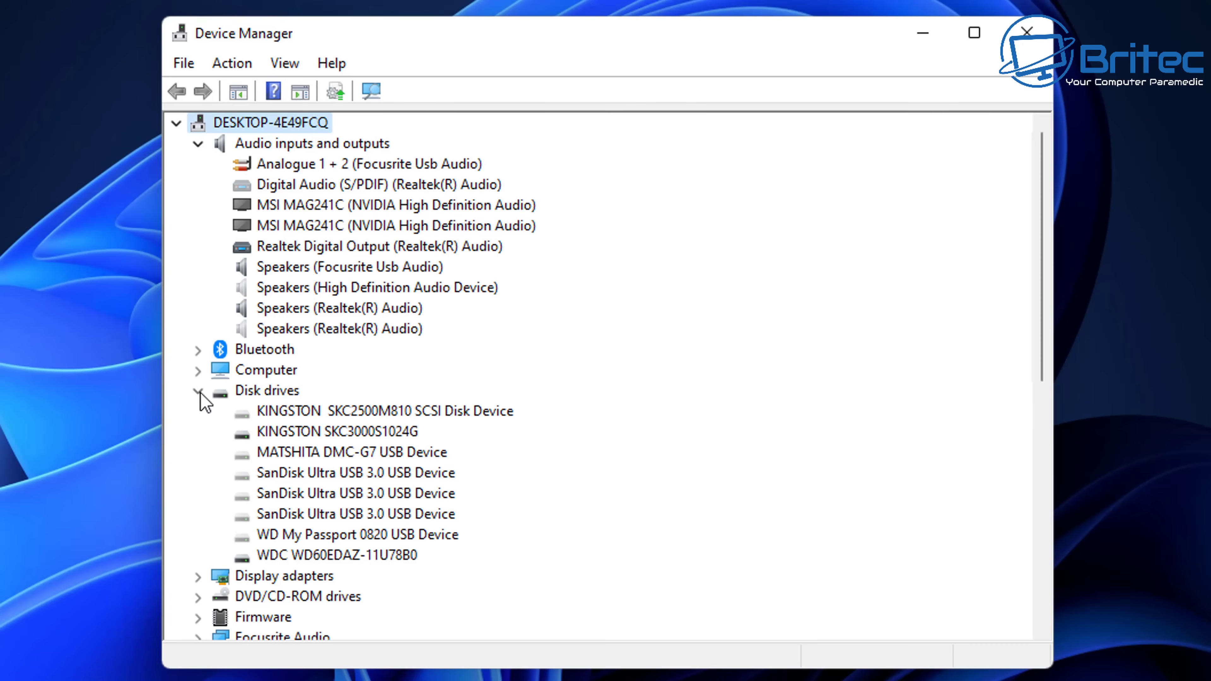
Uninstall the WD My Passport 0820 USB Device from Disk drives
click(311, 538)
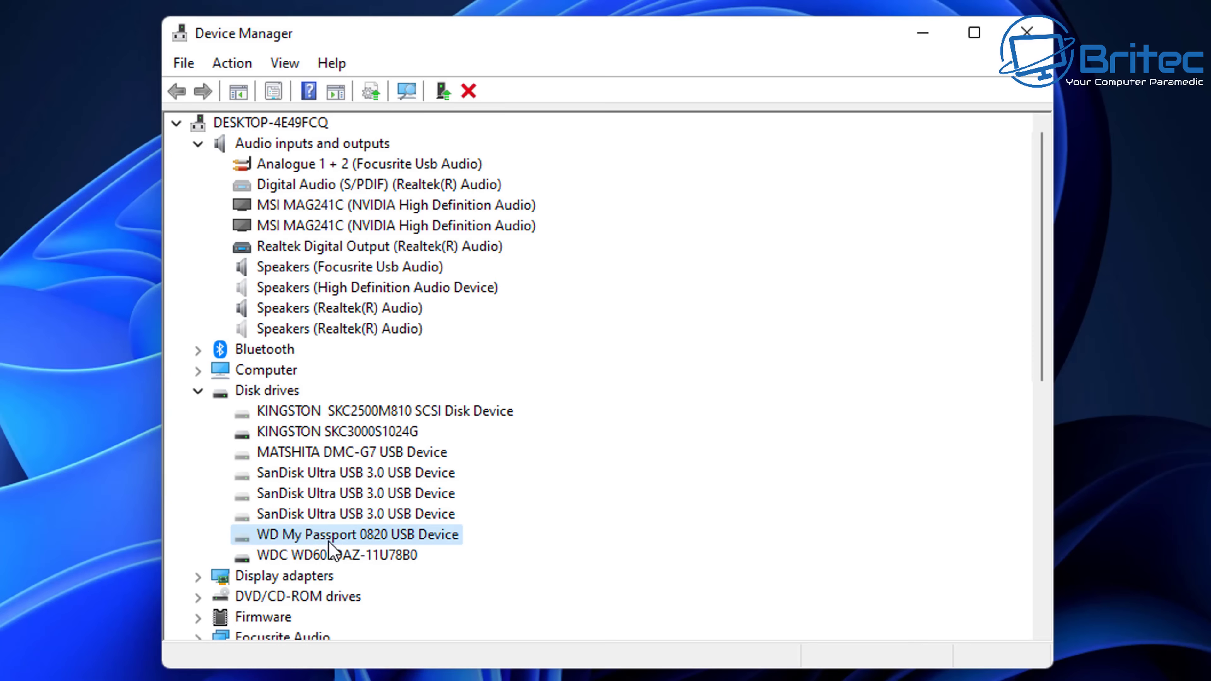
right_click(347, 535)
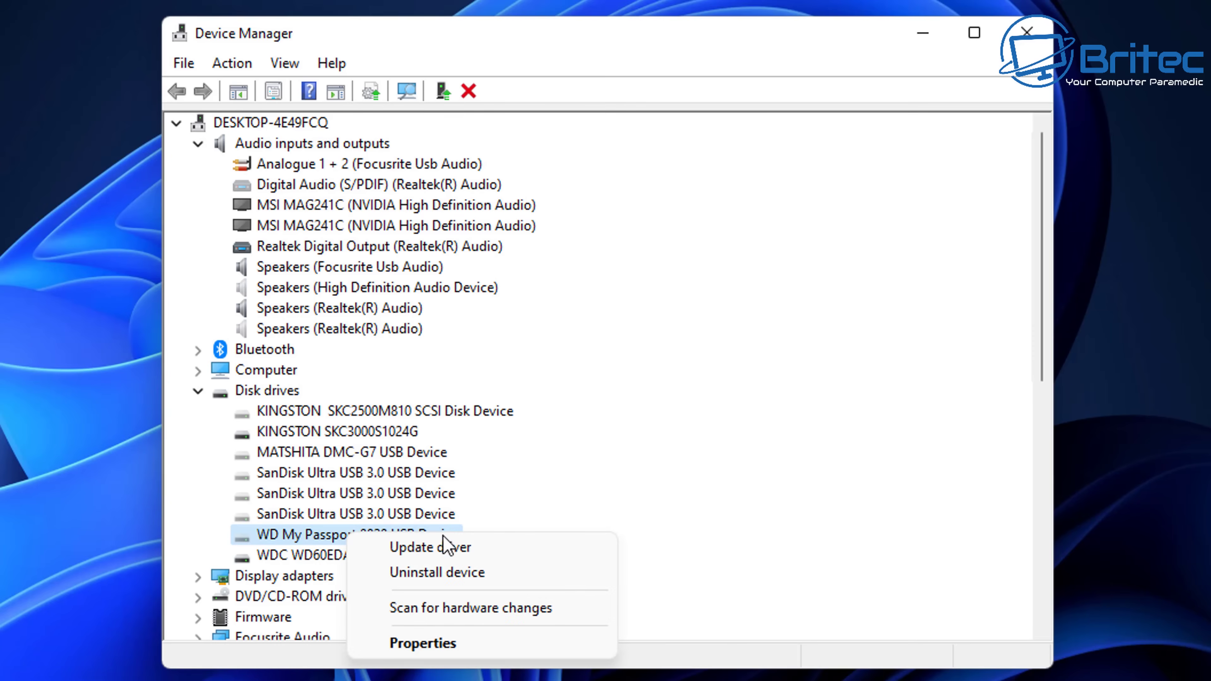
click(448, 575)
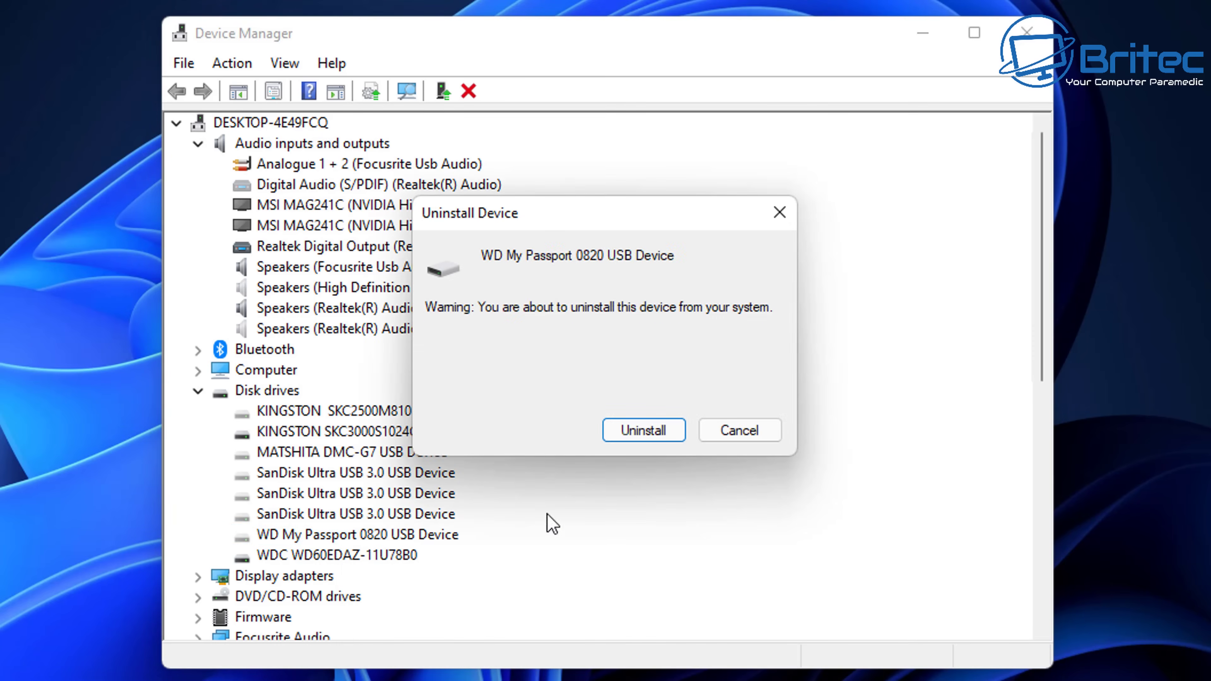
click(638, 430)
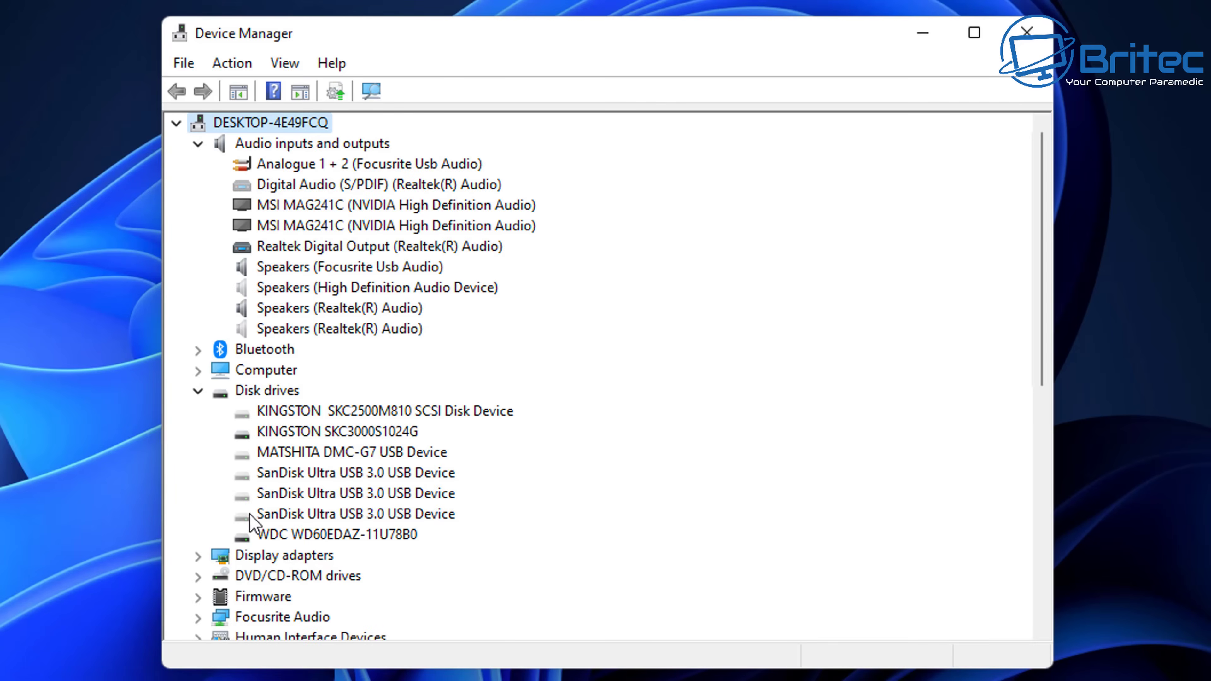
Uninstall the third and second SanDisk Ultra USB 3.0 entries, then collapse Disk drives
right_click(324, 513)
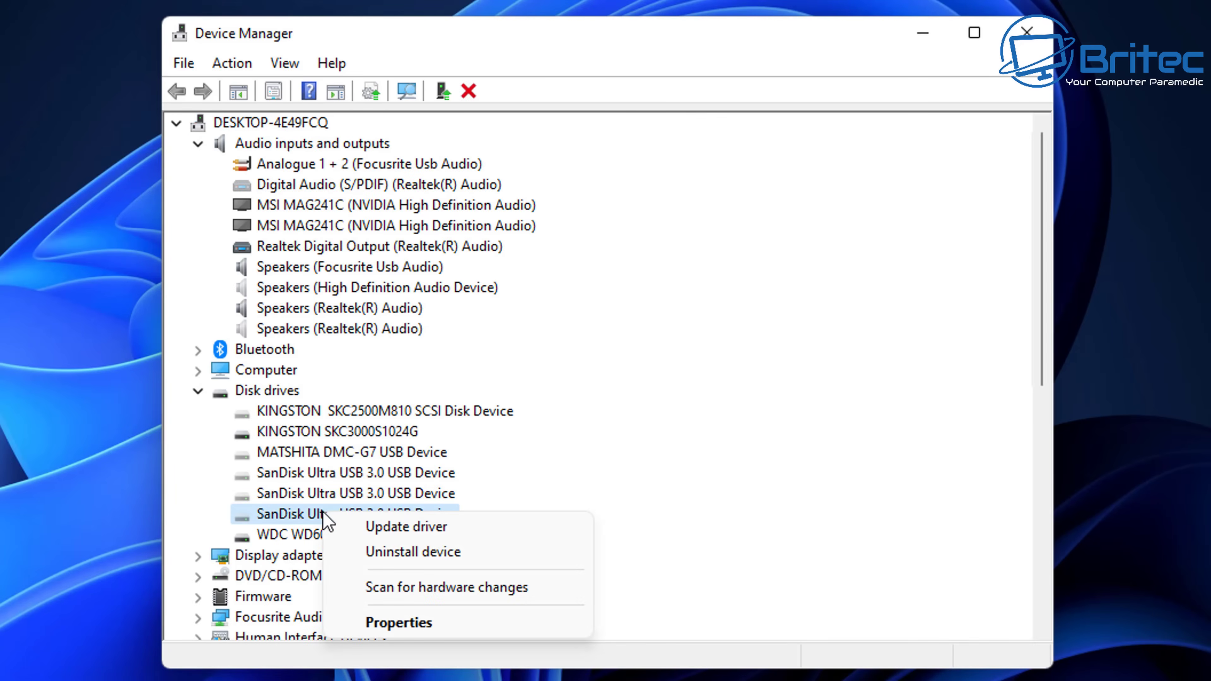
click(401, 553)
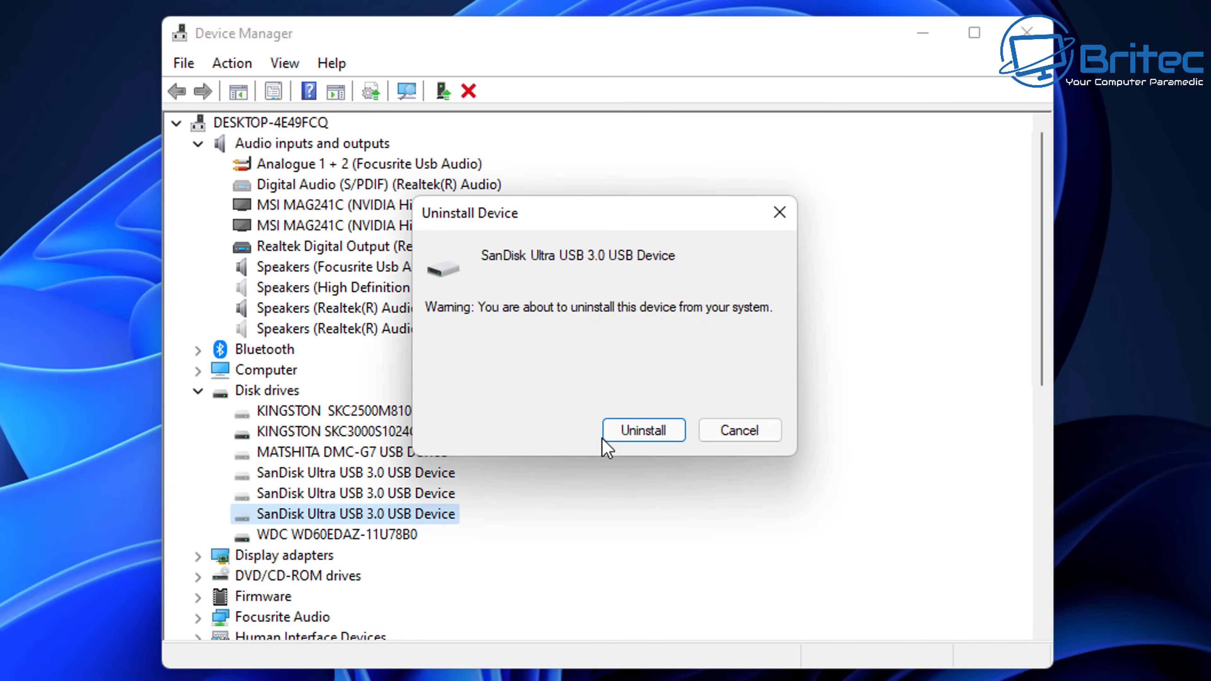
click(635, 432)
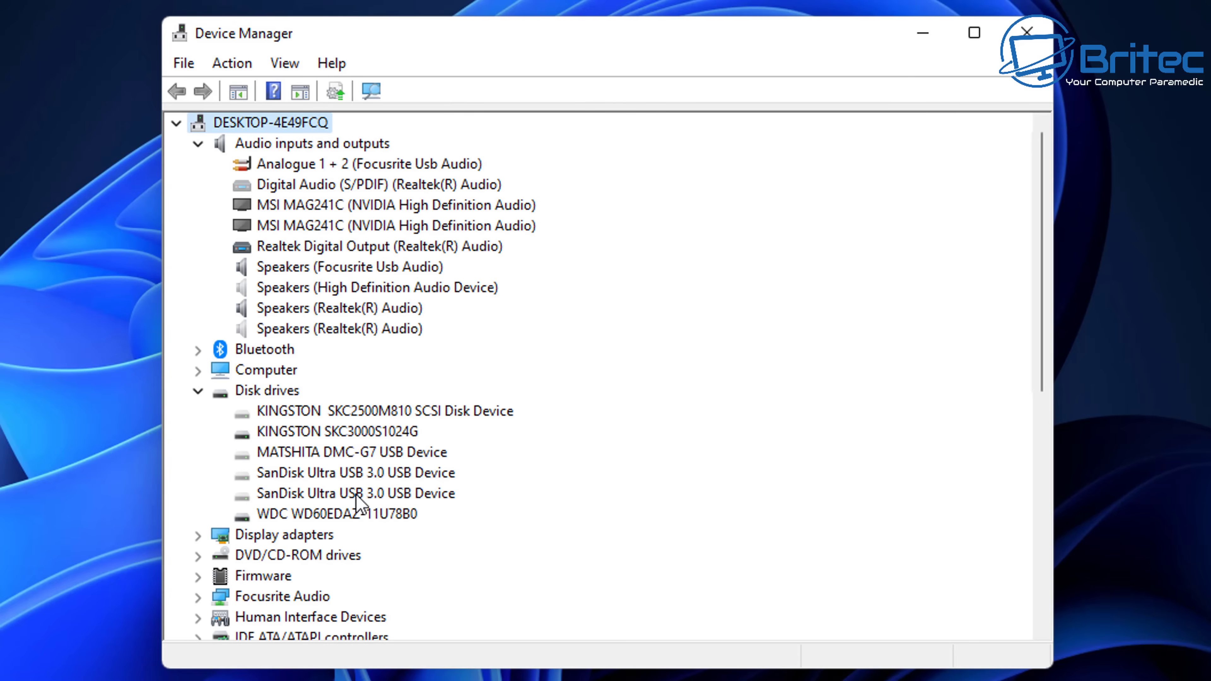
click(356, 494)
right_click(356, 493)
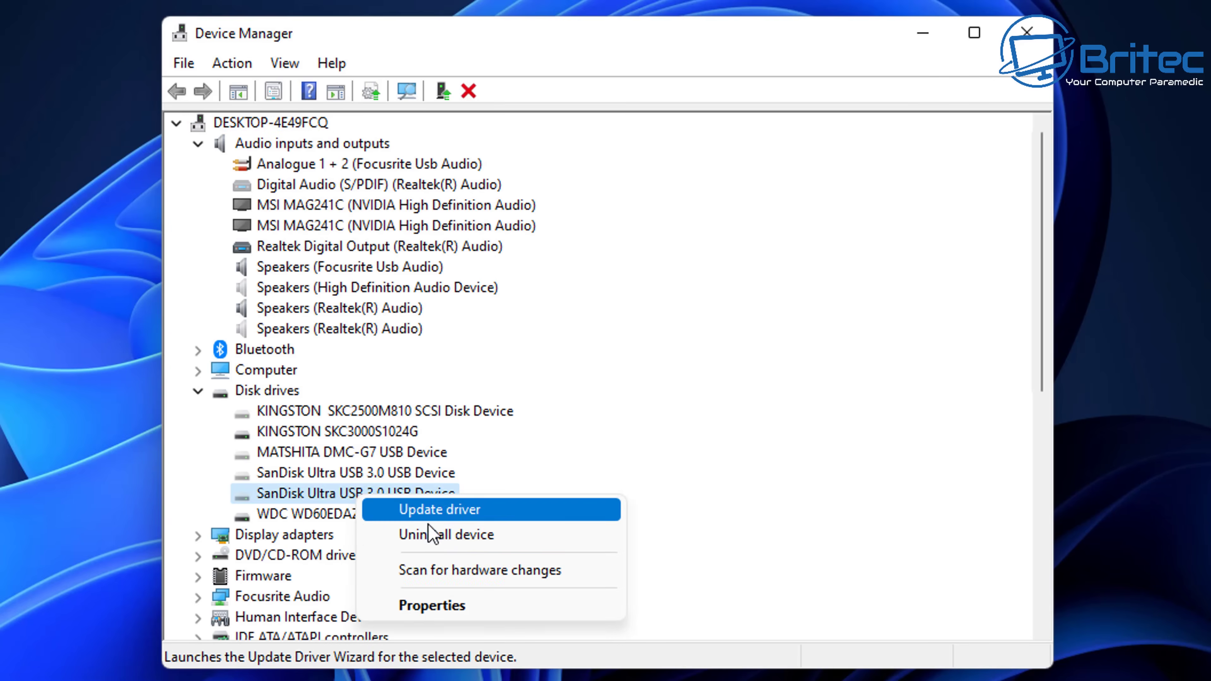
click(434, 535)
click(637, 429)
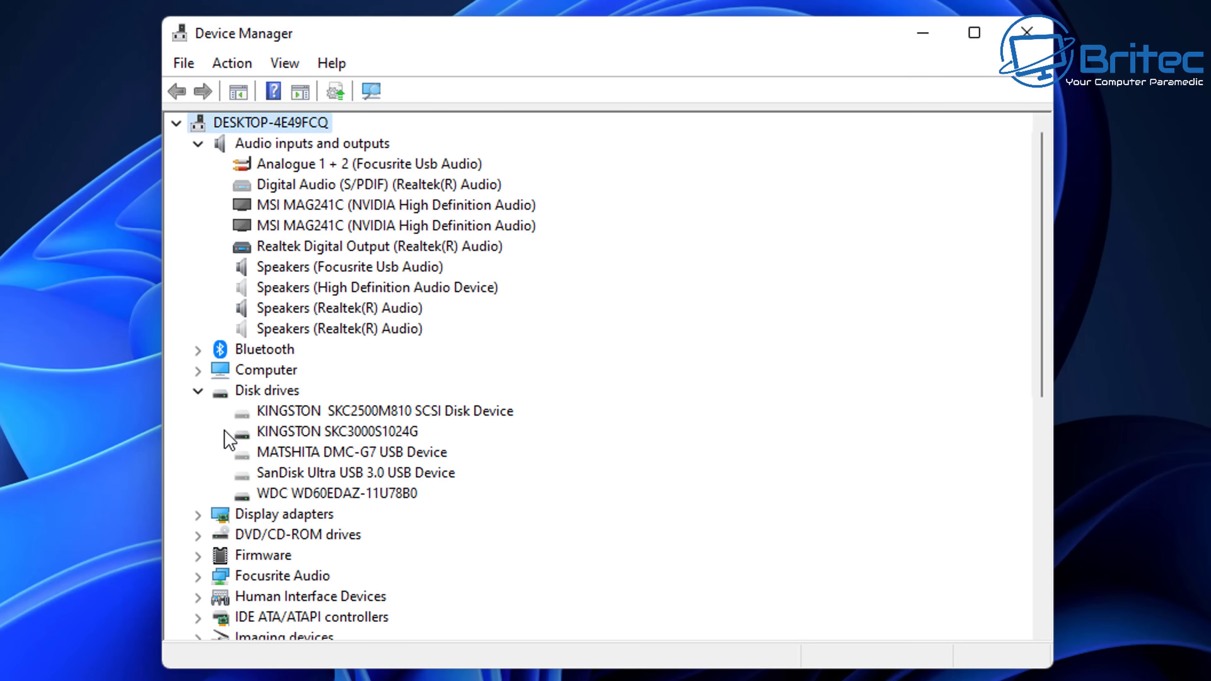
click(198, 391)
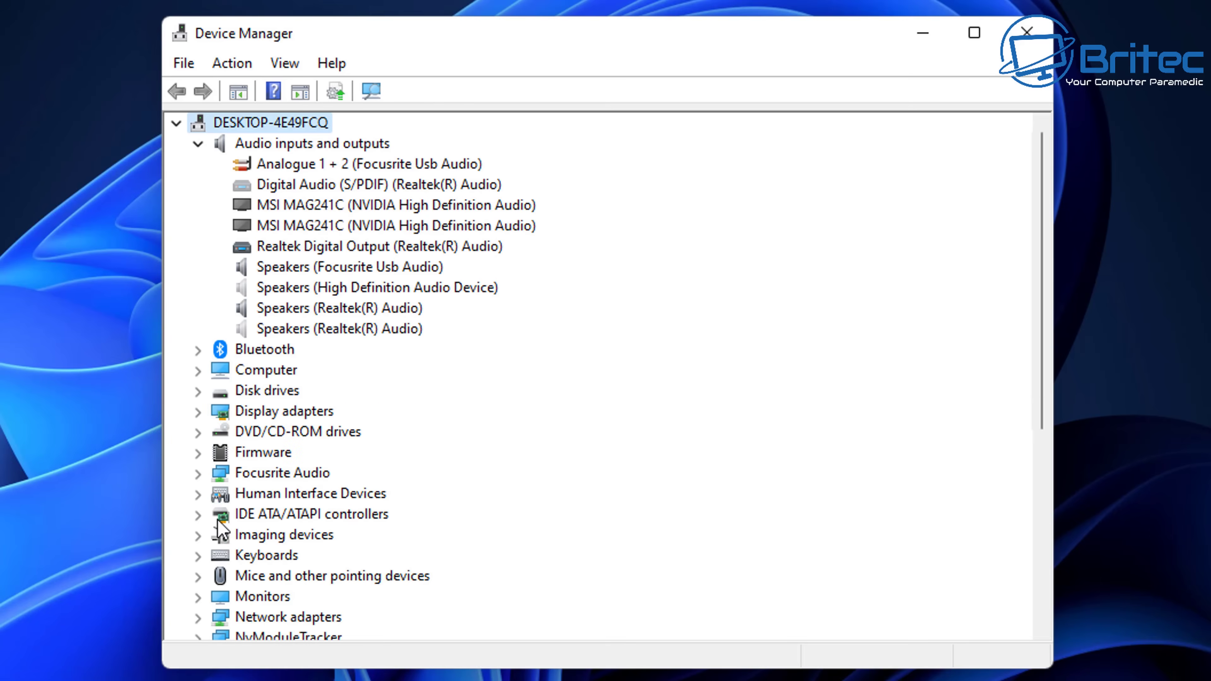
Check Imaging devices and both Universal Serial Bus categories, collapsing each afterwards
click(198, 536)
click(197, 536)
scroll(214, 541, down, 2)
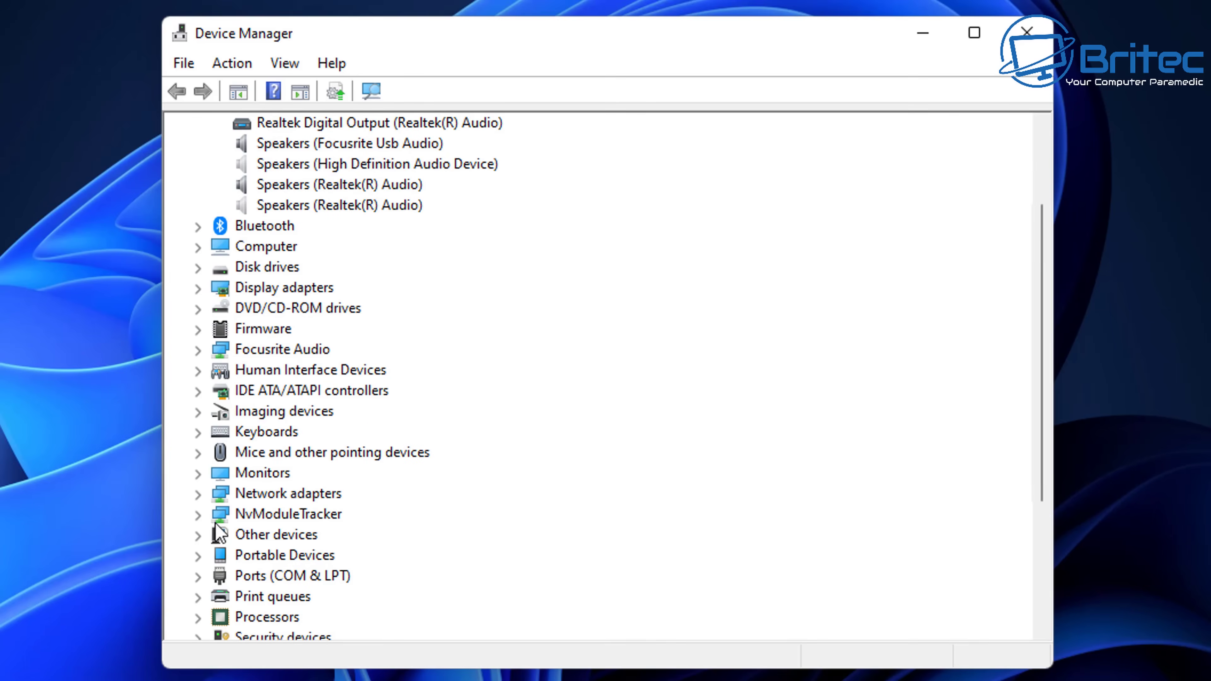
scroll(215, 539, down, 3)
scroll(204, 602, down, 1)
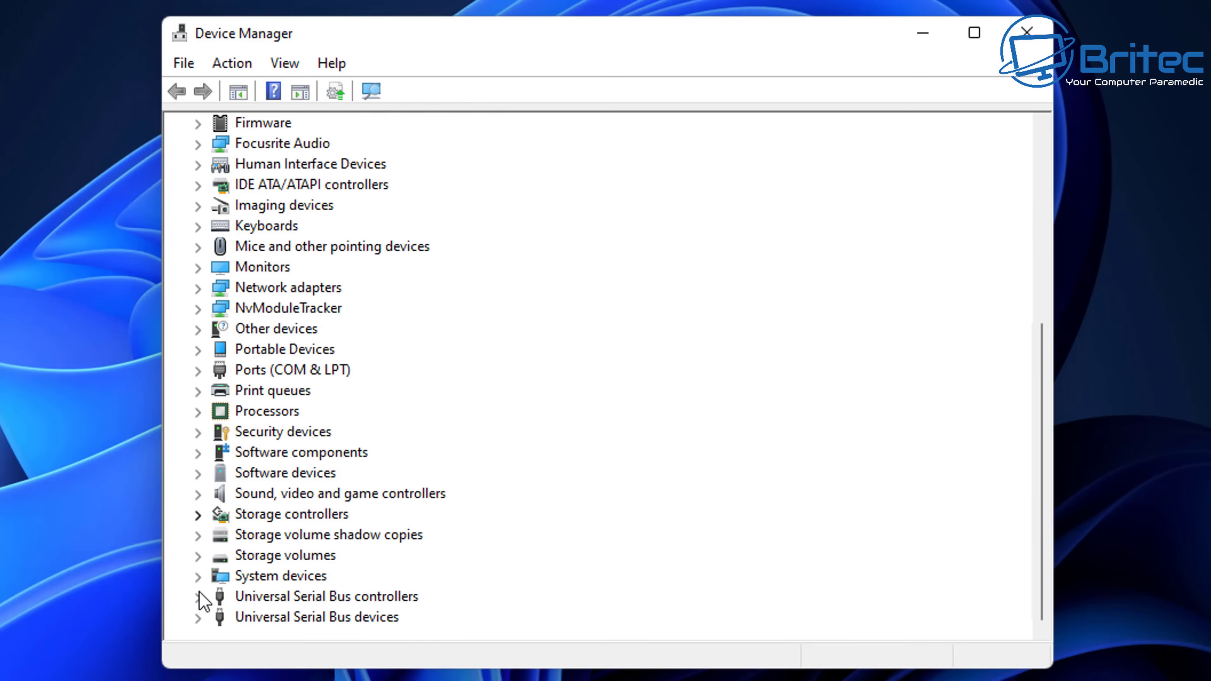
click(199, 618)
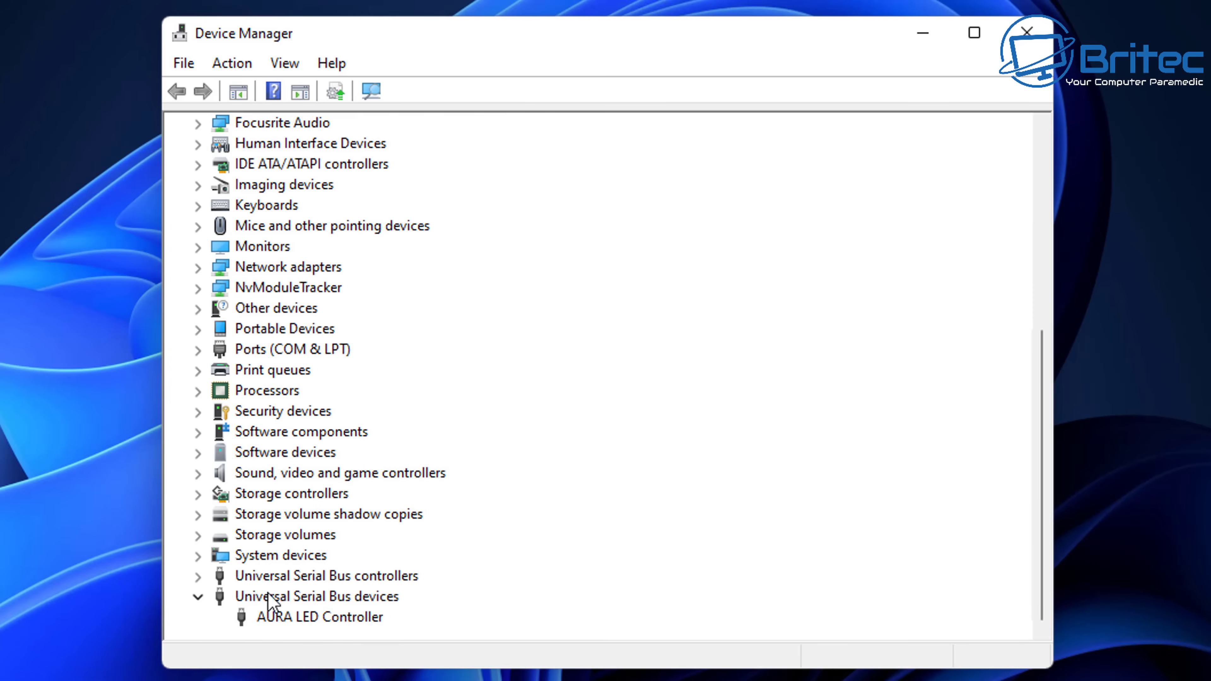
click(198, 576)
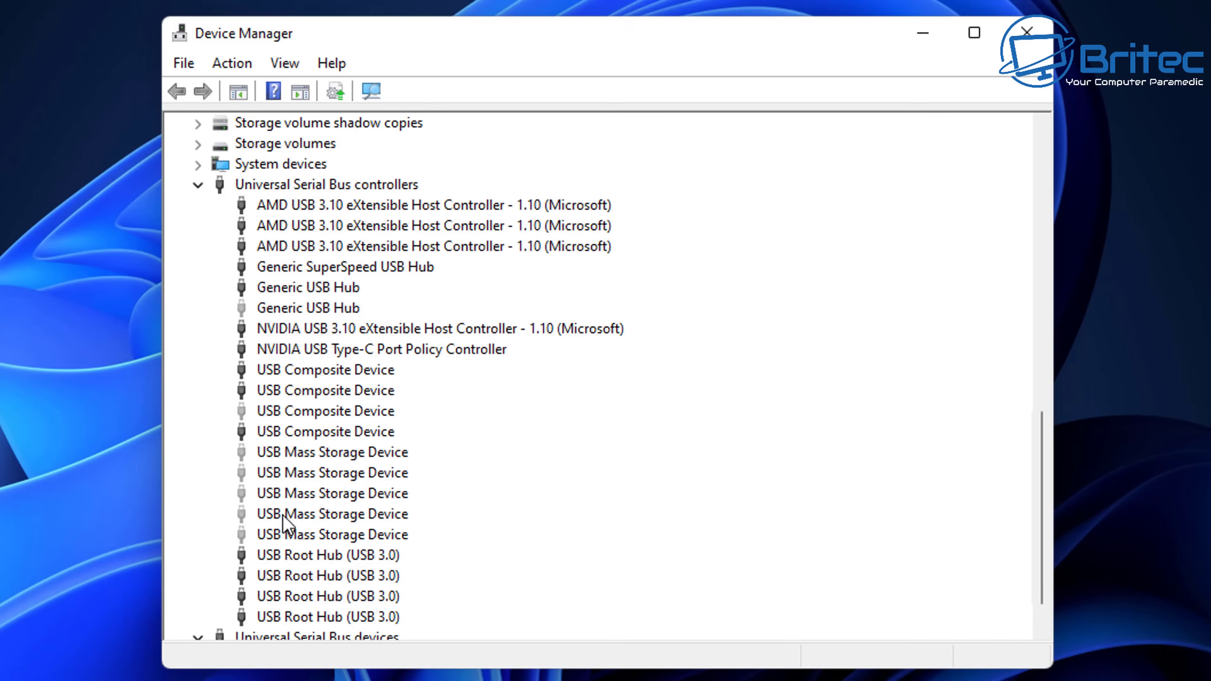
scroll(285, 517, up, 5)
click(198, 495)
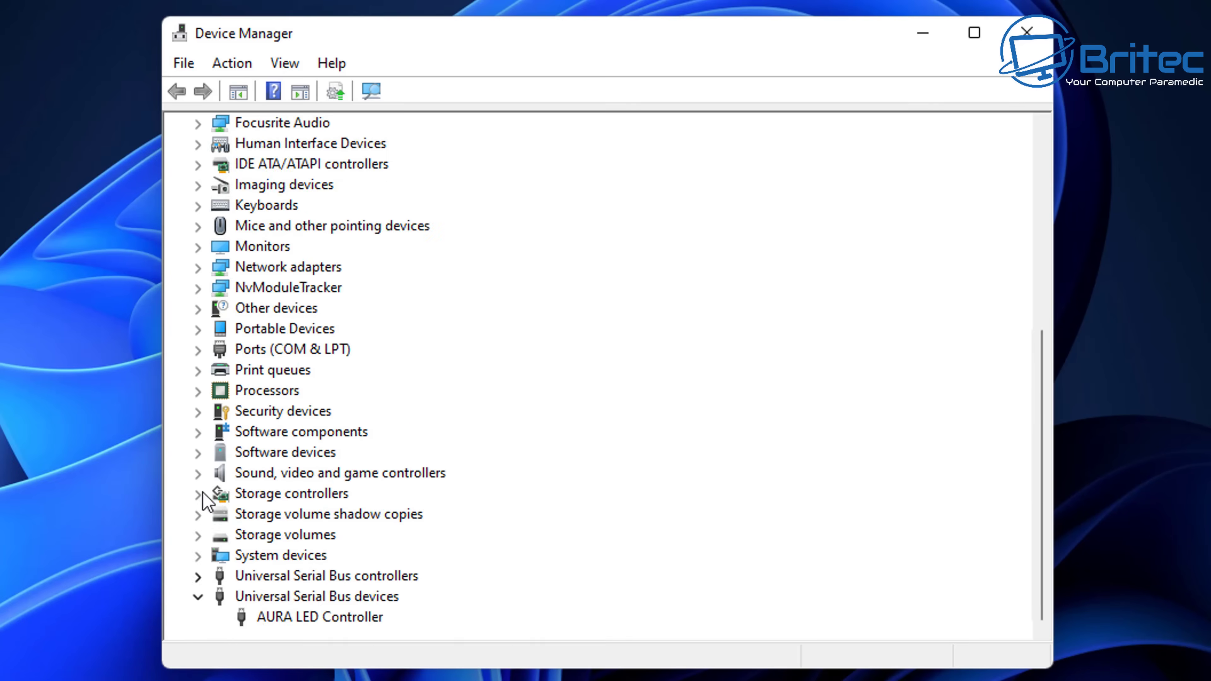
click(197, 598)
Collapse Audio inputs and outputs and expand Network adapters
scroll(306, 543, up, 4)
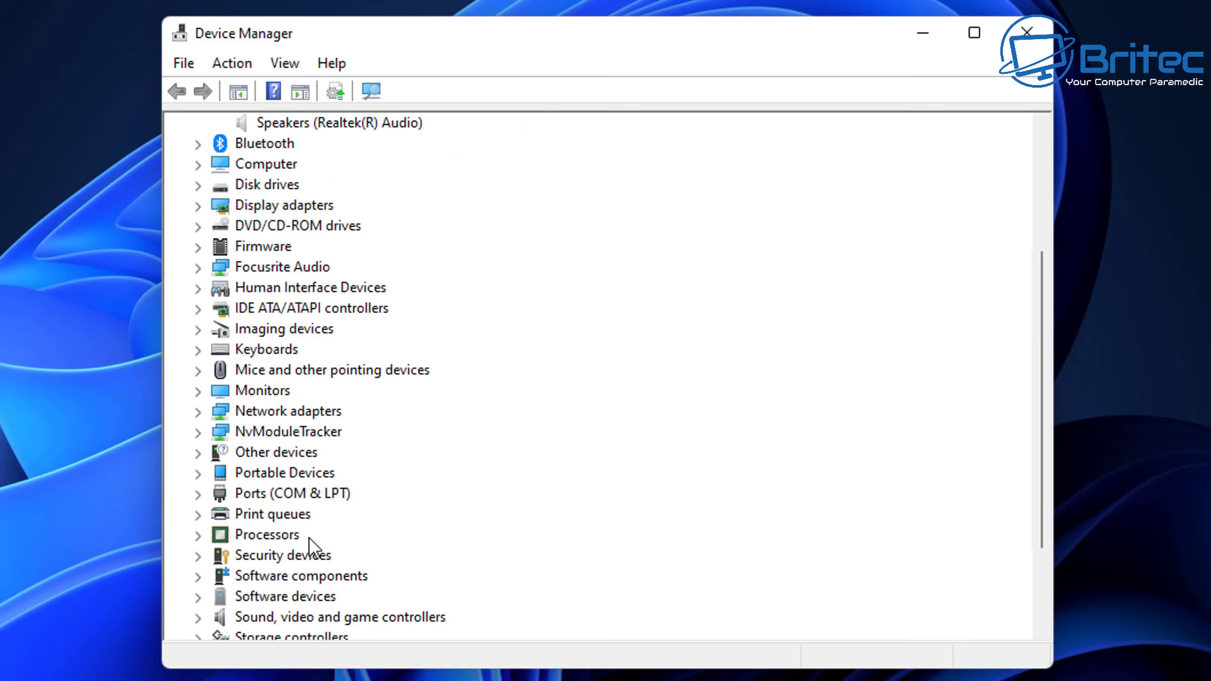
scroll(254, 287, up, 2)
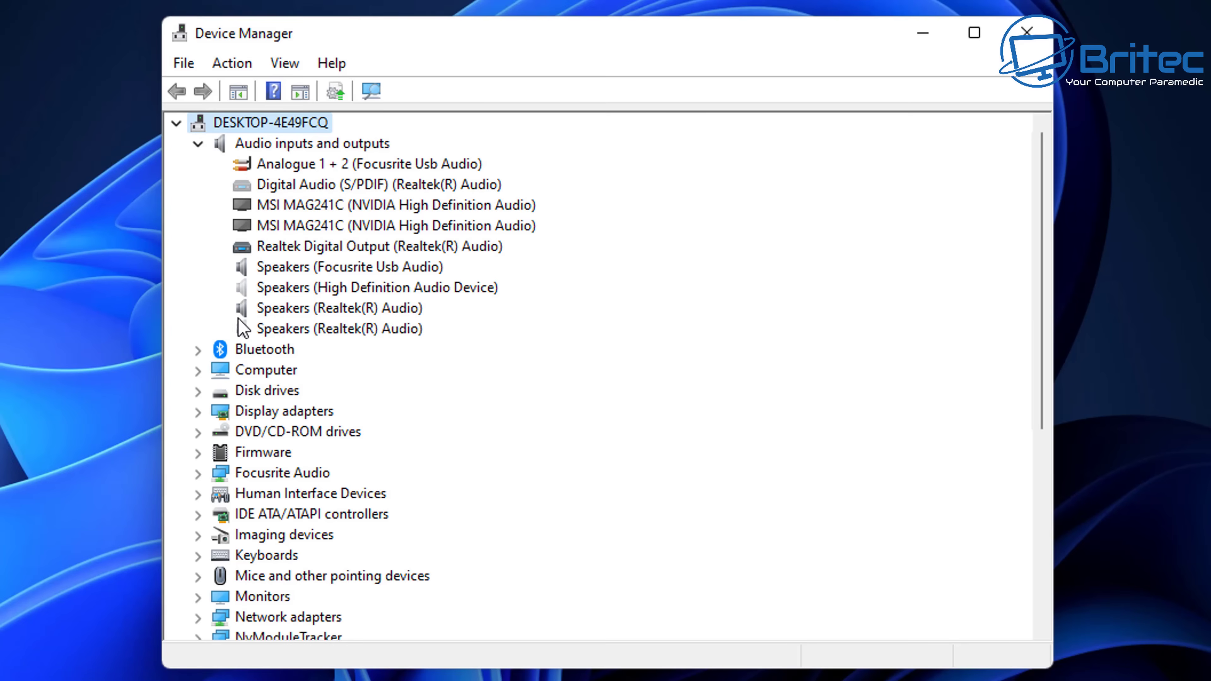
click(199, 145)
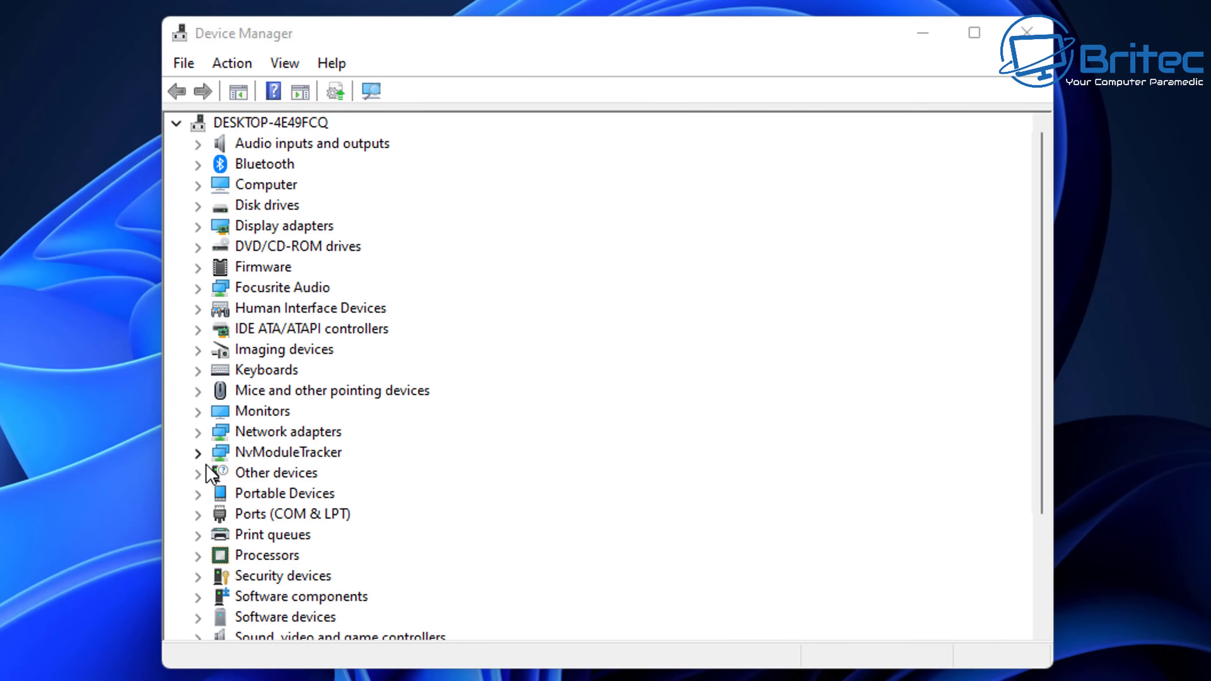
click(198, 433)
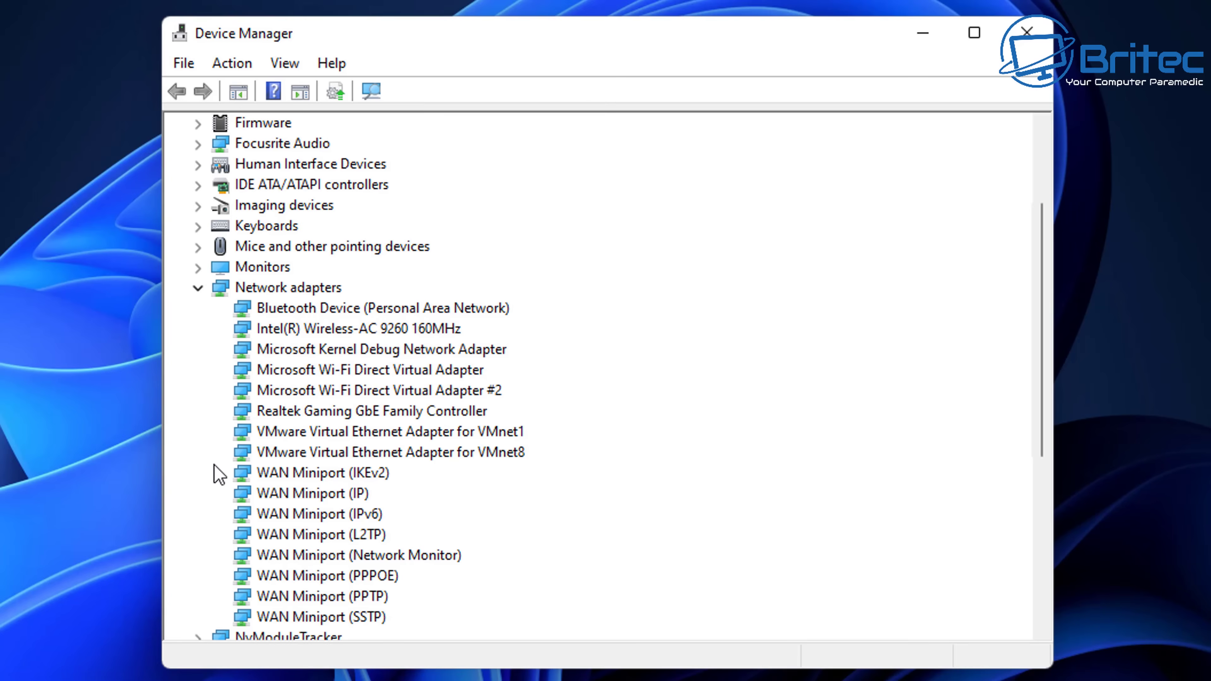
View the Intel Wireless-AC 9260 160MHz adapter's driver properties, then cancel the dialog
right_click(322, 335)
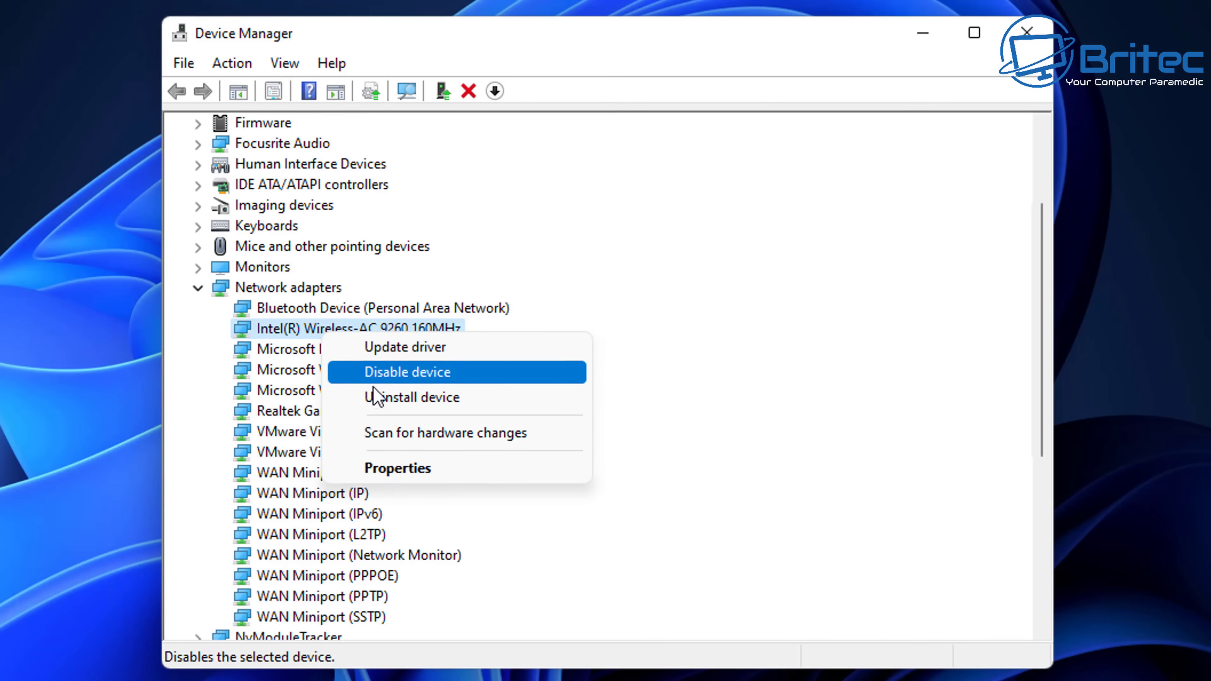
click(379, 470)
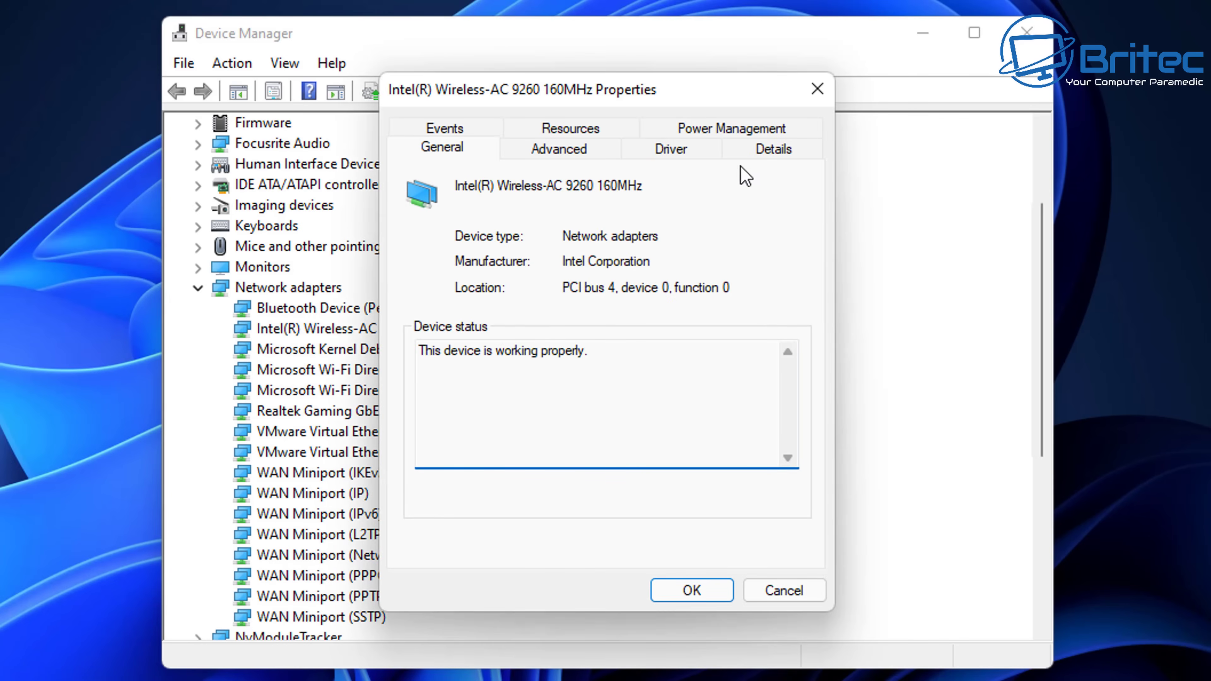
click(675, 152)
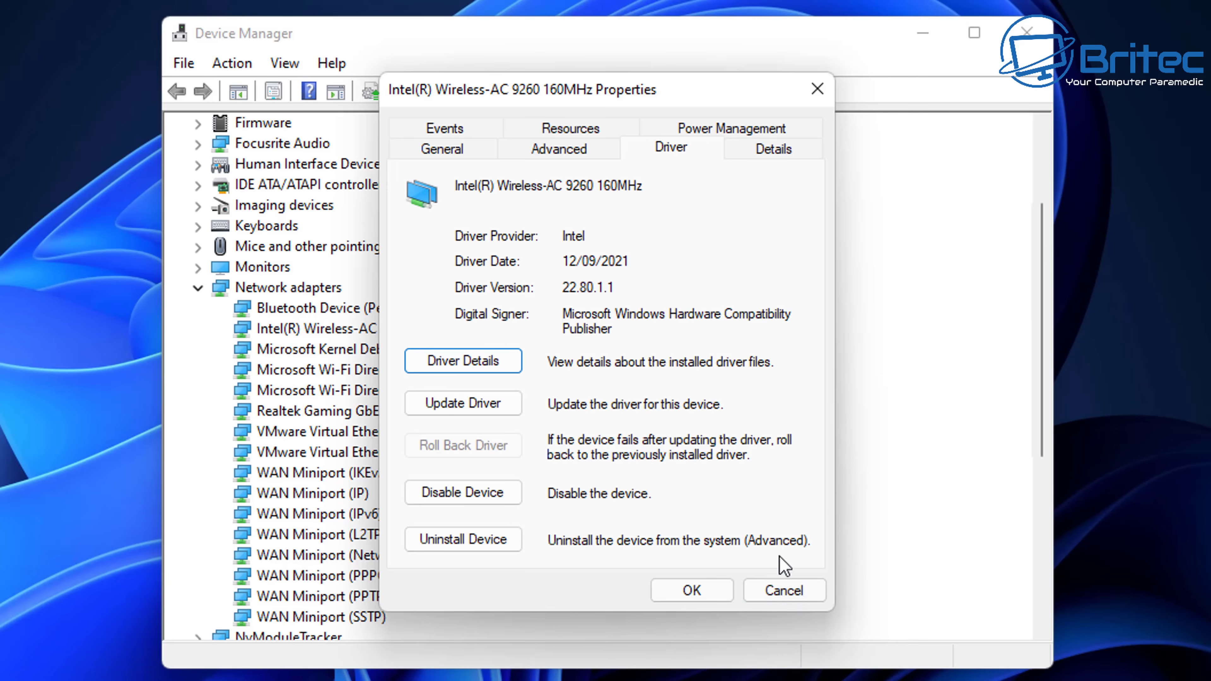
click(784, 591)
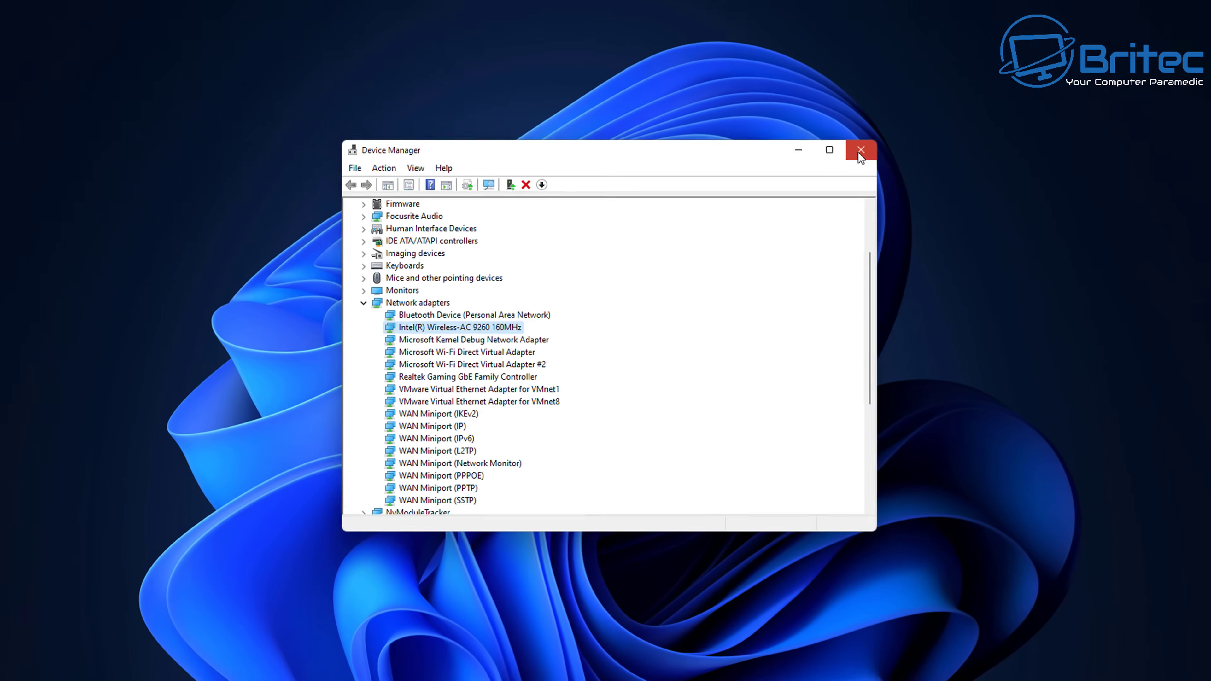
Close Device Manager and download DDU 18.0.4.9 from the EU - Netherlands mirror
click(861, 152)
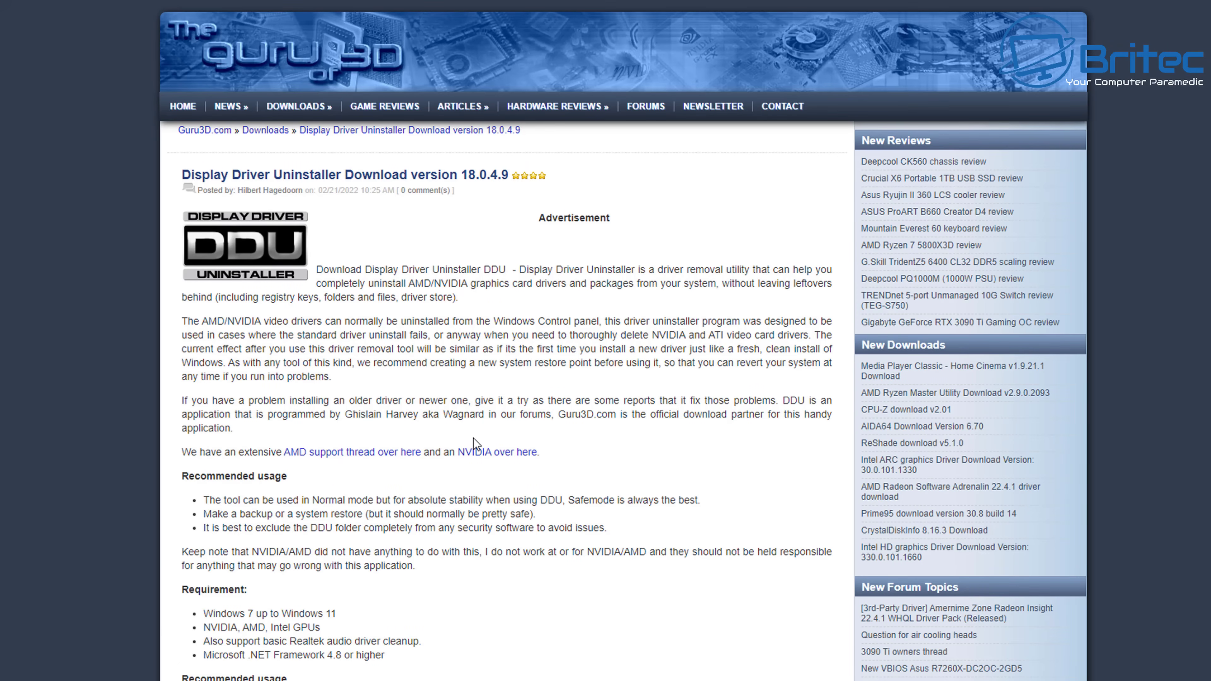
scroll(474, 444, down, 9)
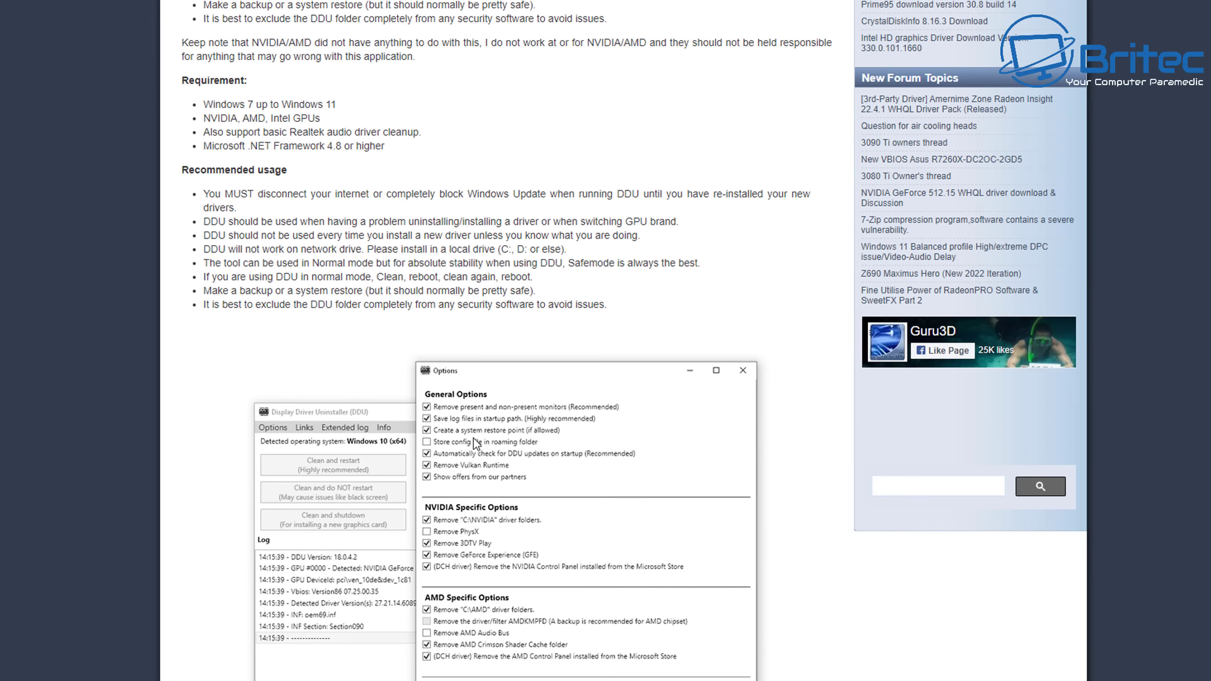
scroll(476, 442, down, 1)
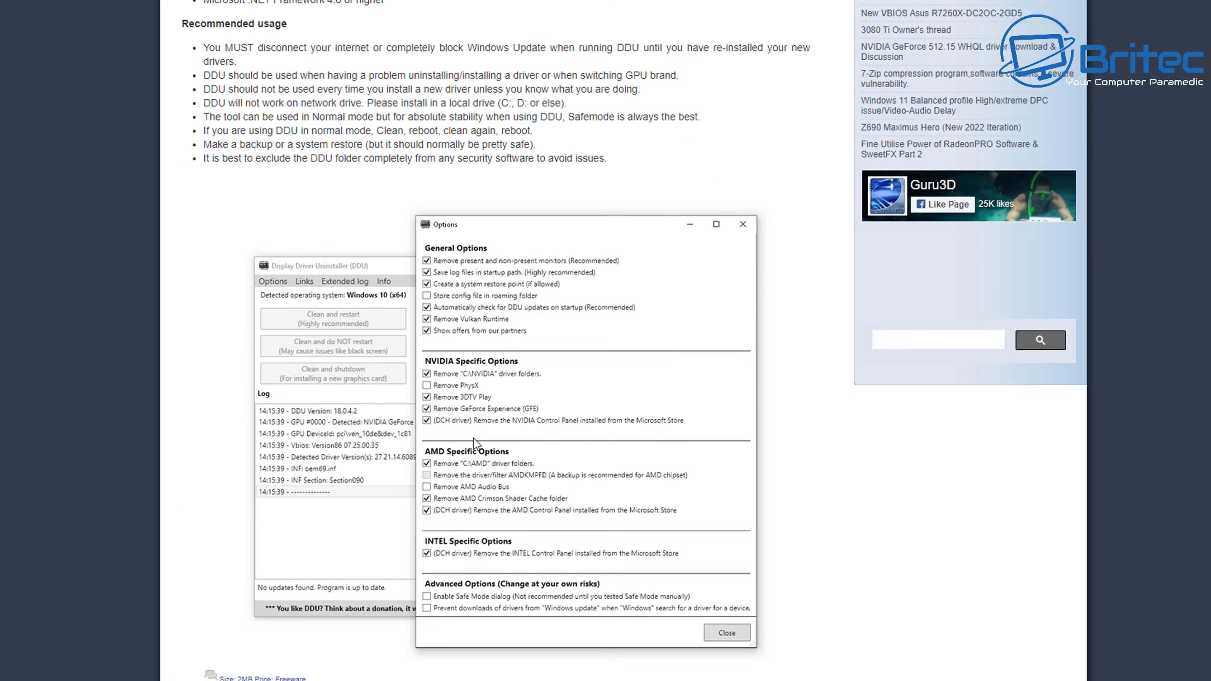
scroll(473, 438, down, 7)
scroll(473, 438, down, 1)
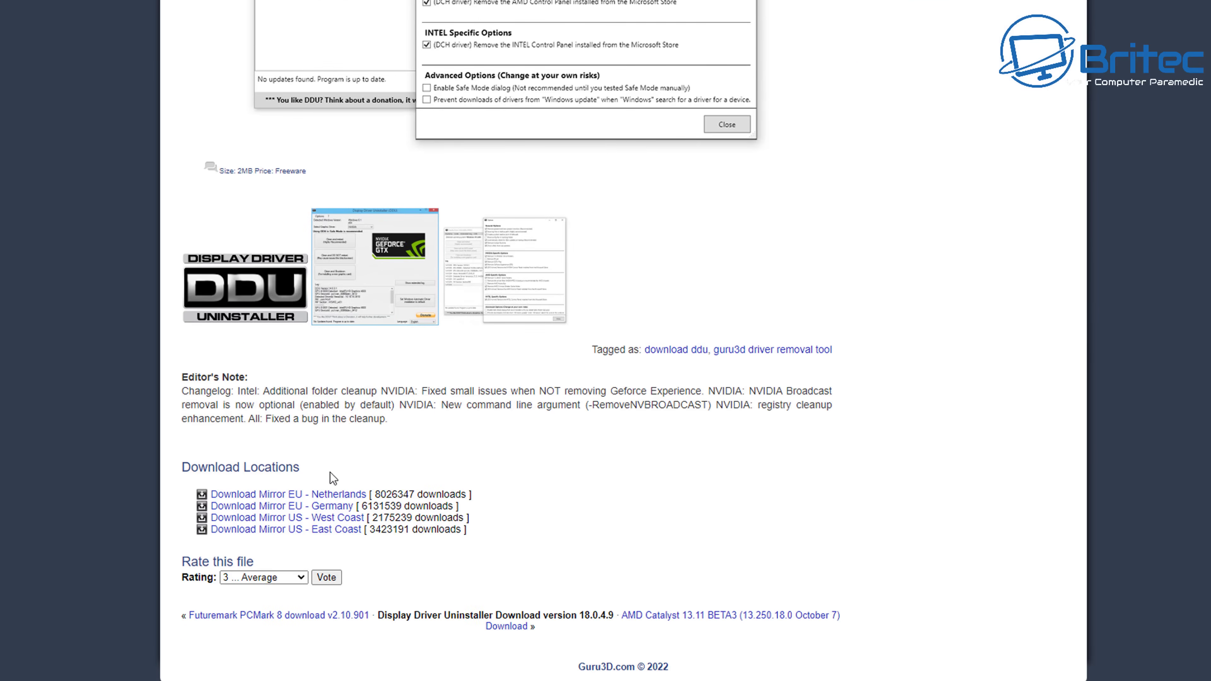
click(270, 497)
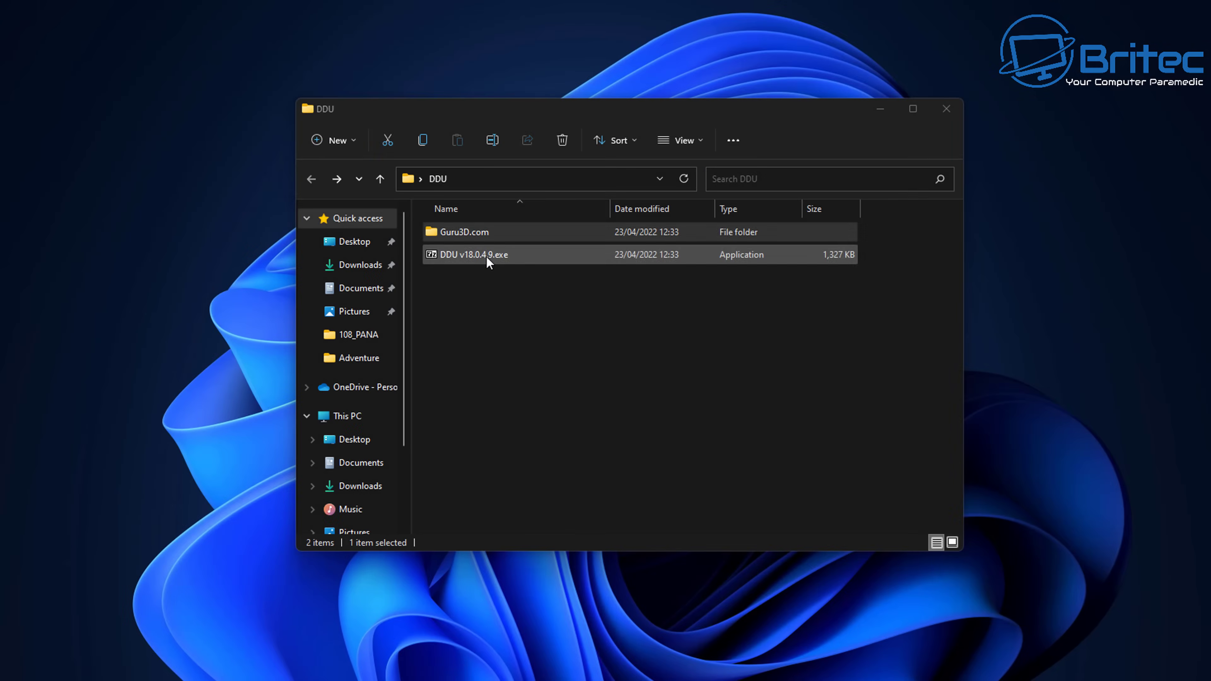
Extract DDU v18.0.4.9 into the DDU folder and run Display Driver Uninstaller.exe
double_click(487, 257)
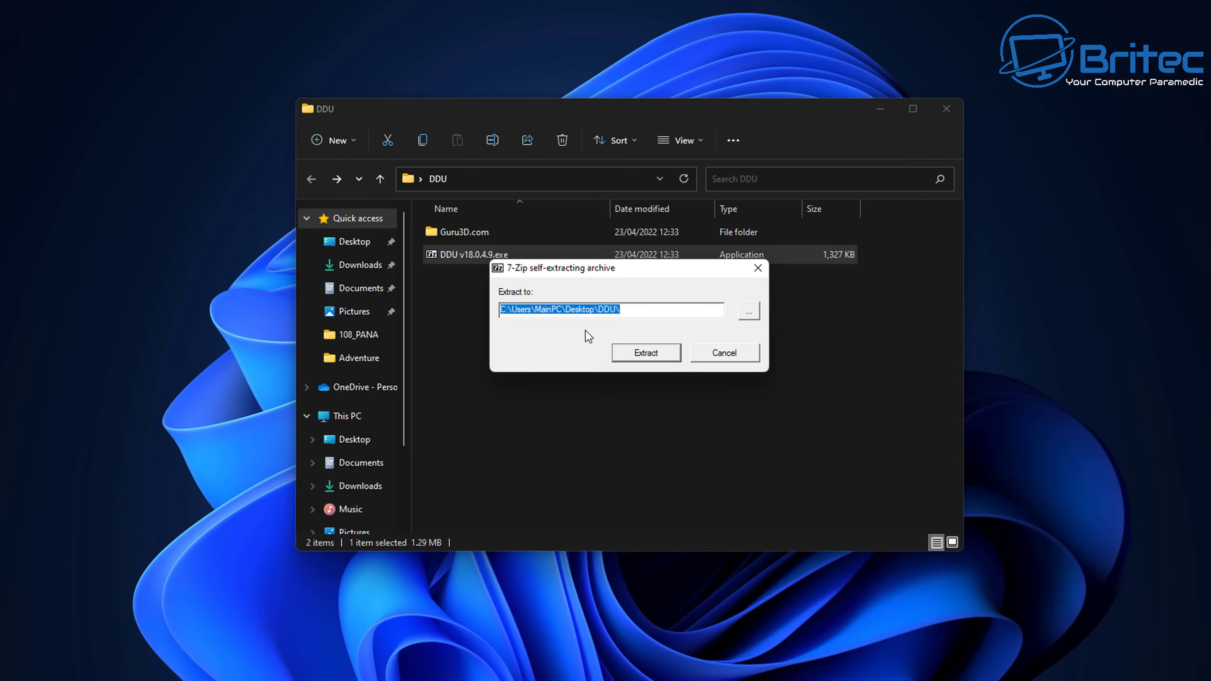
click(641, 354)
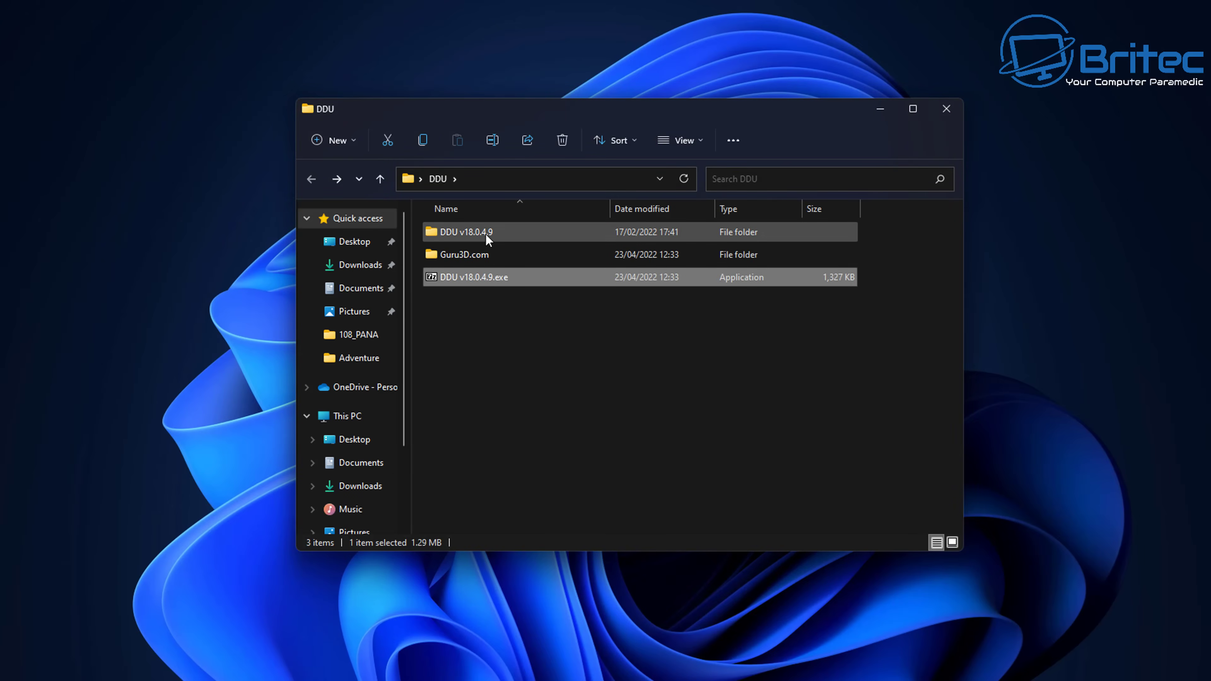
double_click(486, 234)
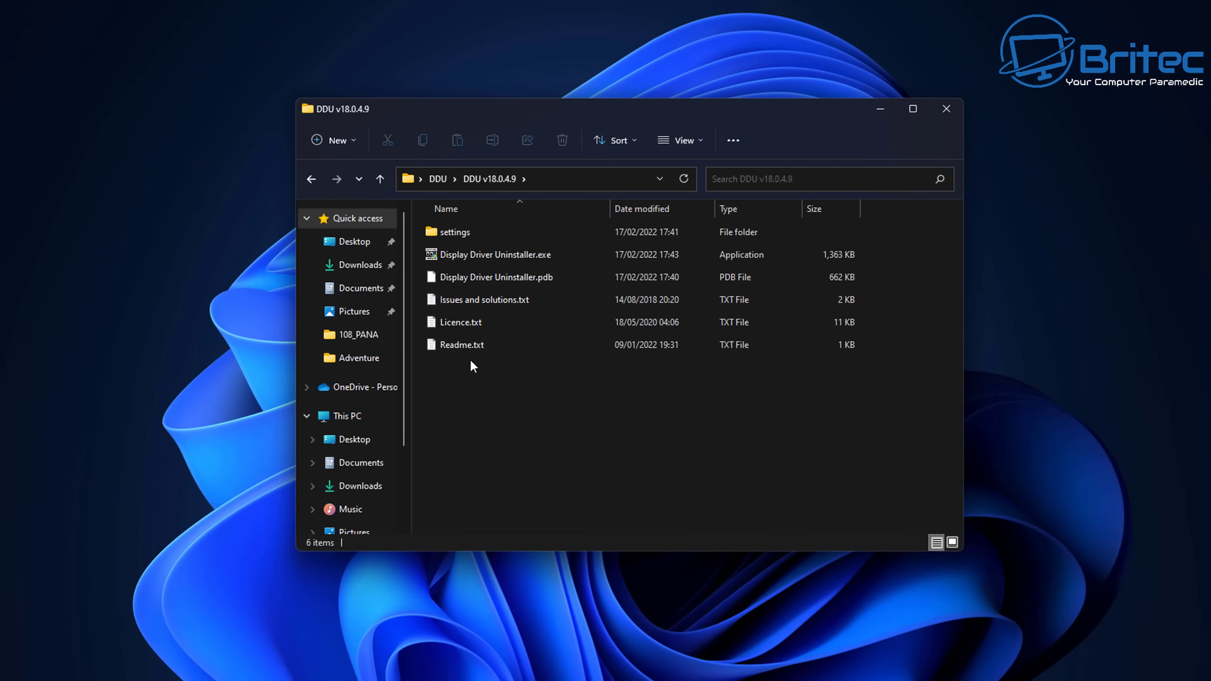
click(503, 255)
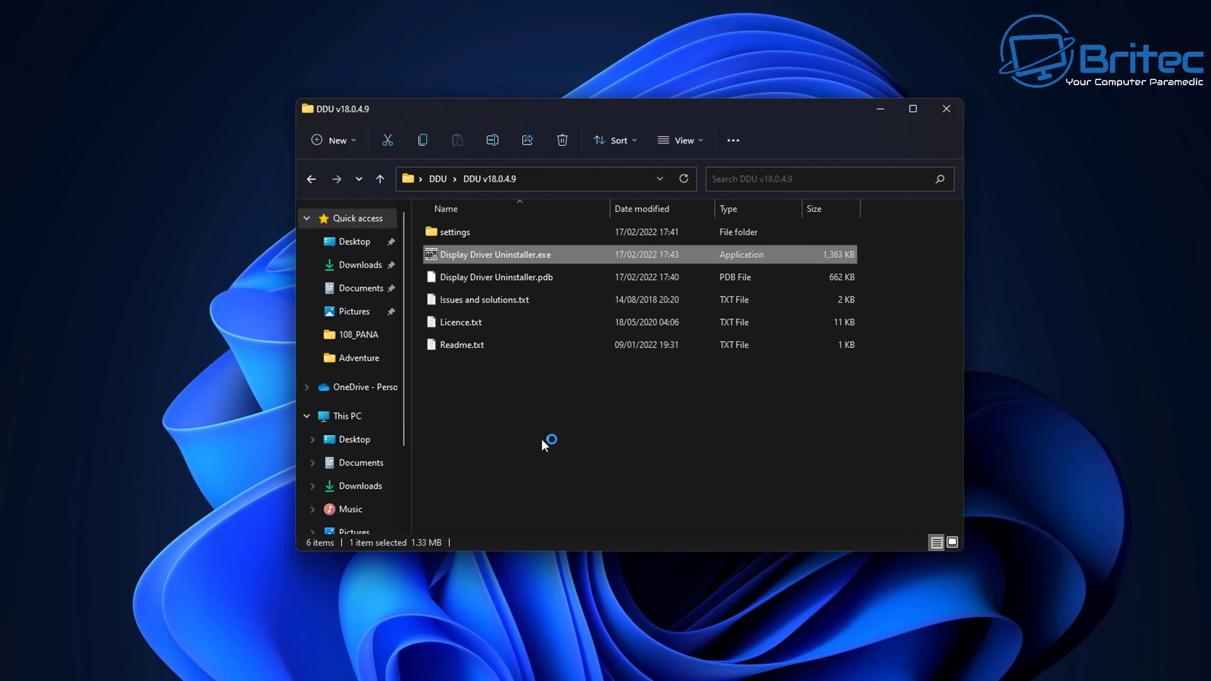
click(885, 108)
Acknowledge DDU's first-launch notice, tick 'Remove PhysX' in Options, and close Options
click(886, 108)
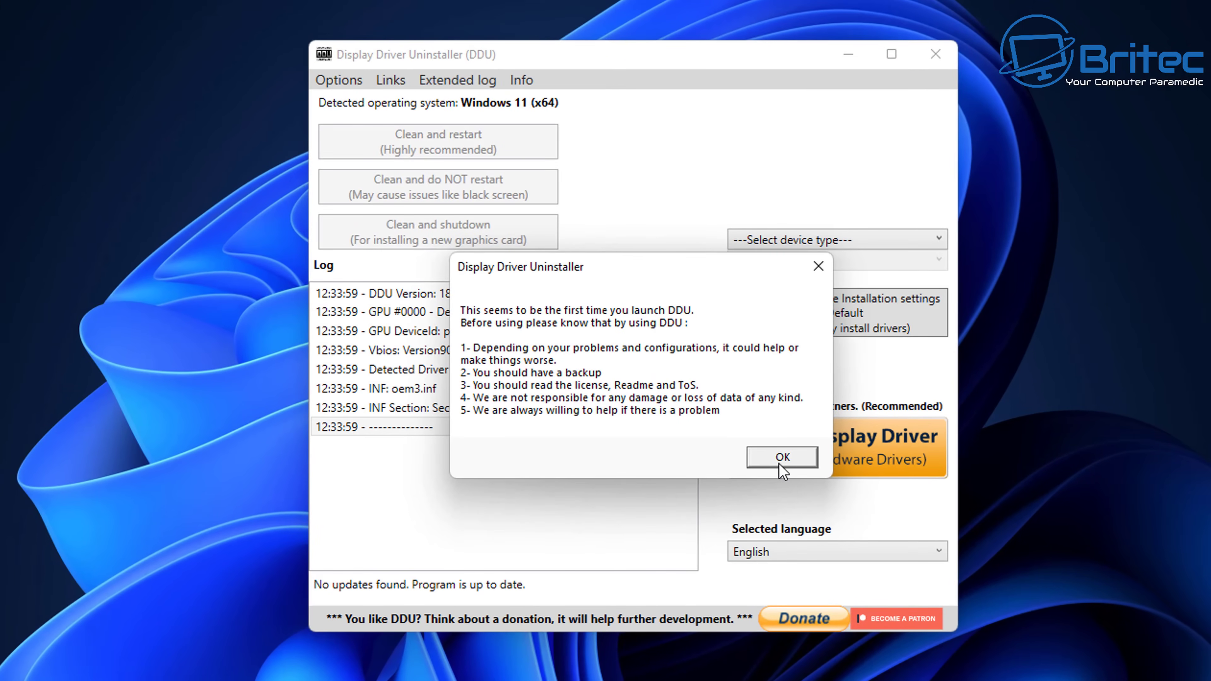
click(781, 465)
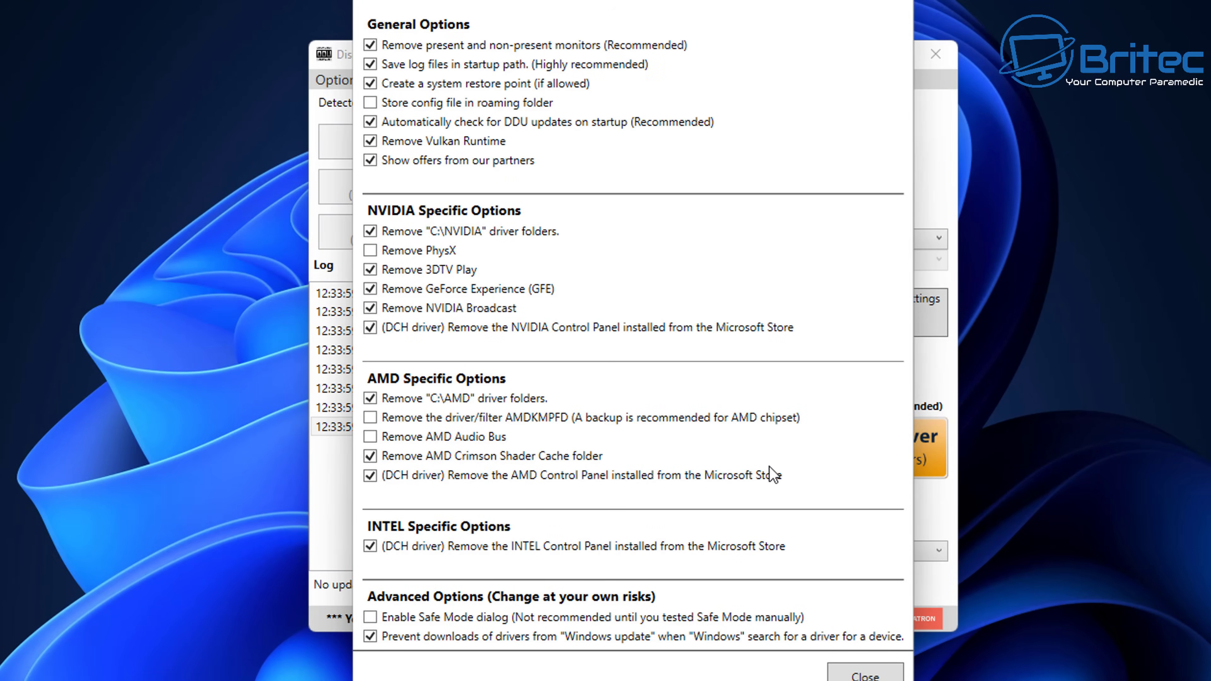
mouse_move(378, 623)
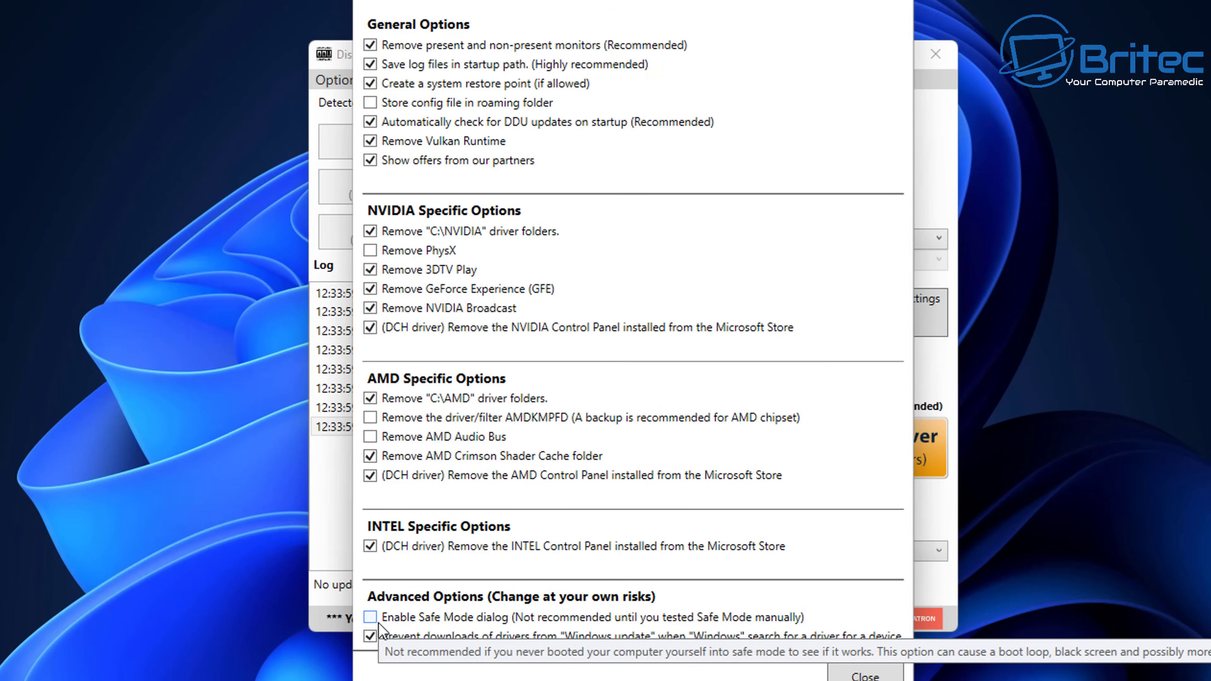
mouse_move(662, 623)
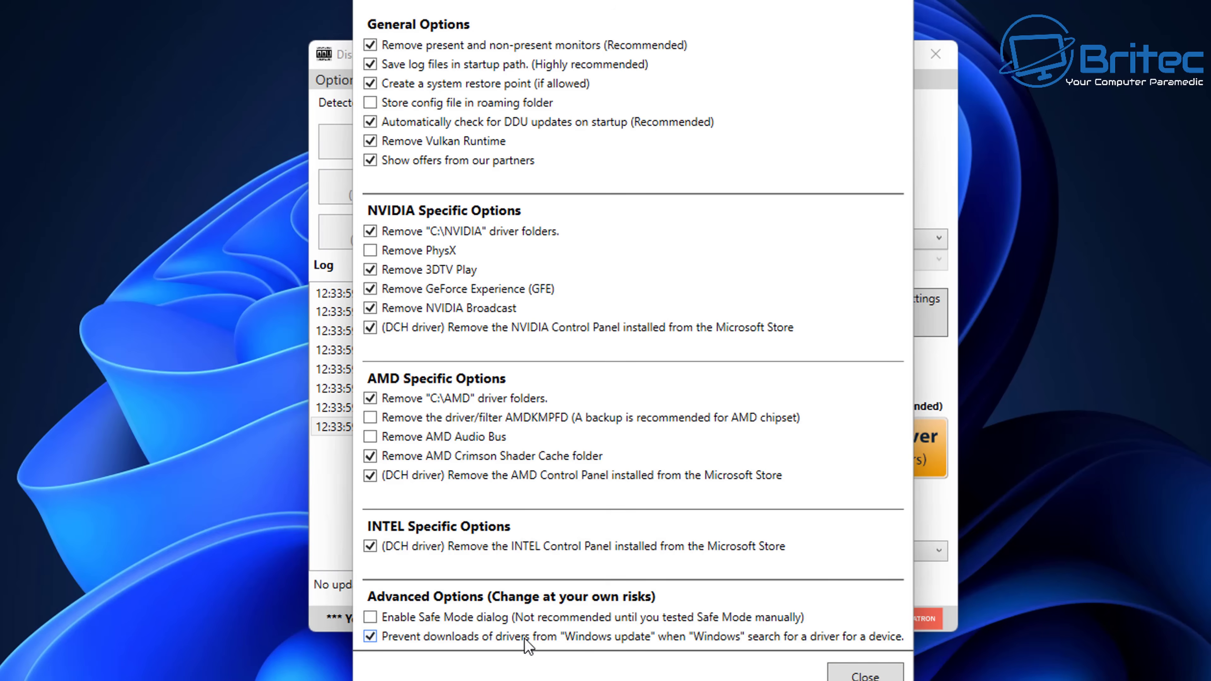
mouse_move(403, 641)
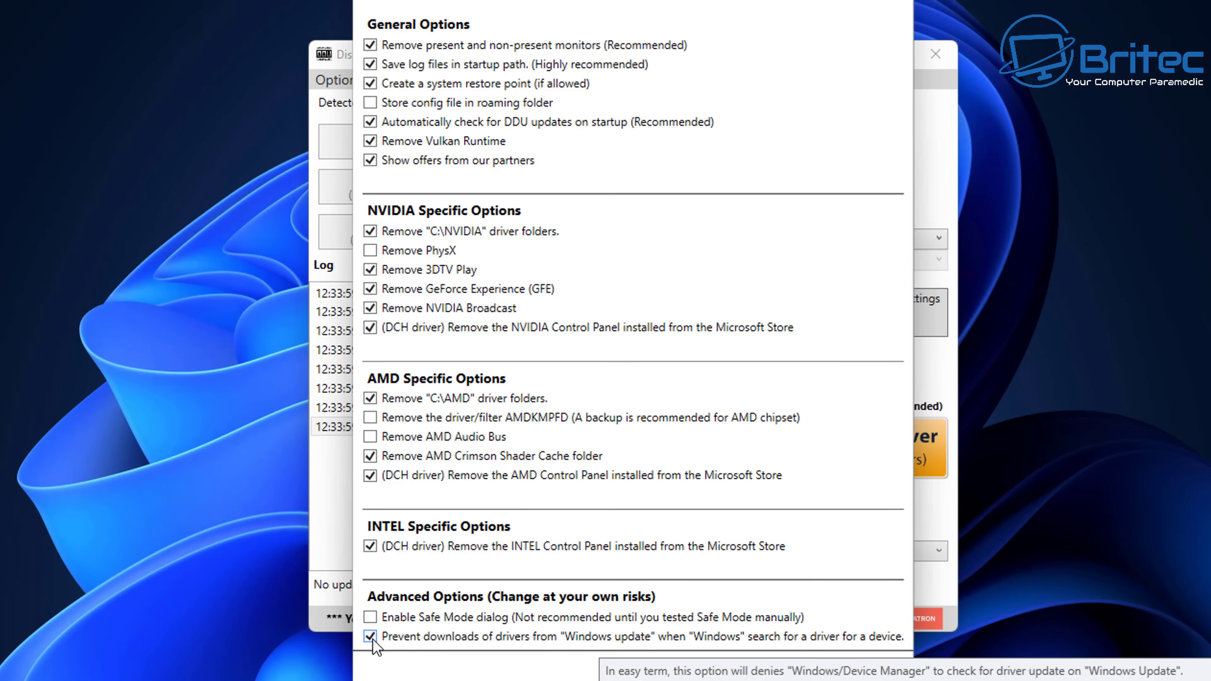
click(380, 257)
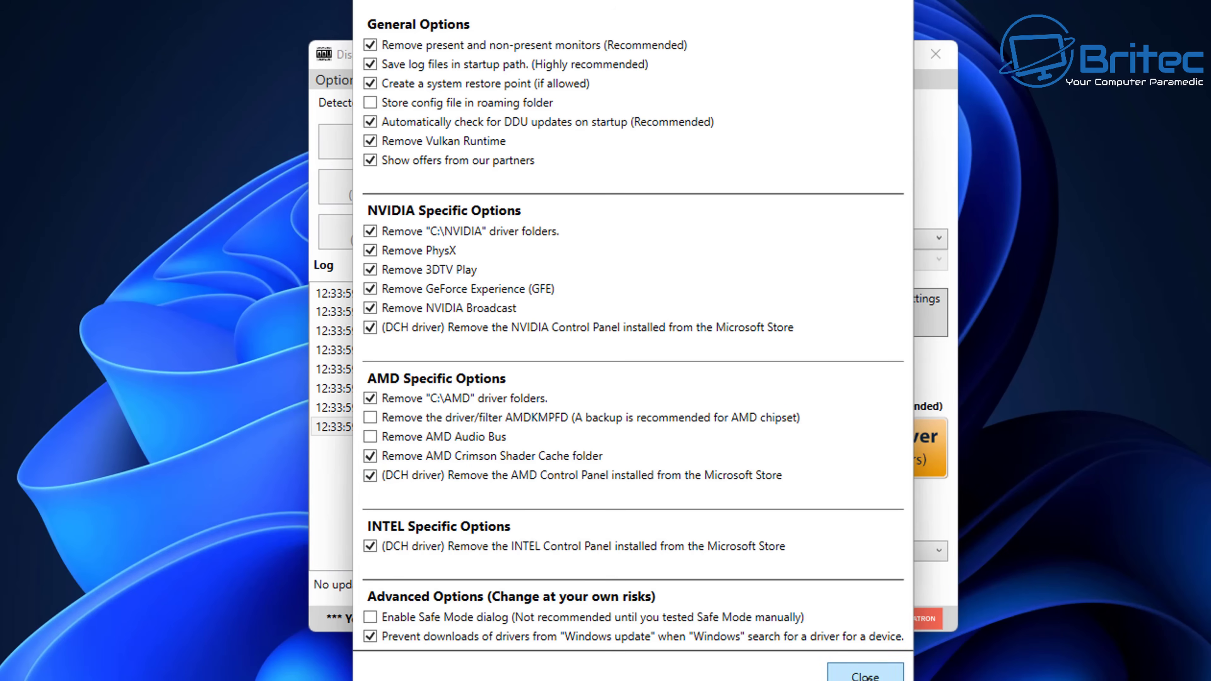
click(865, 675)
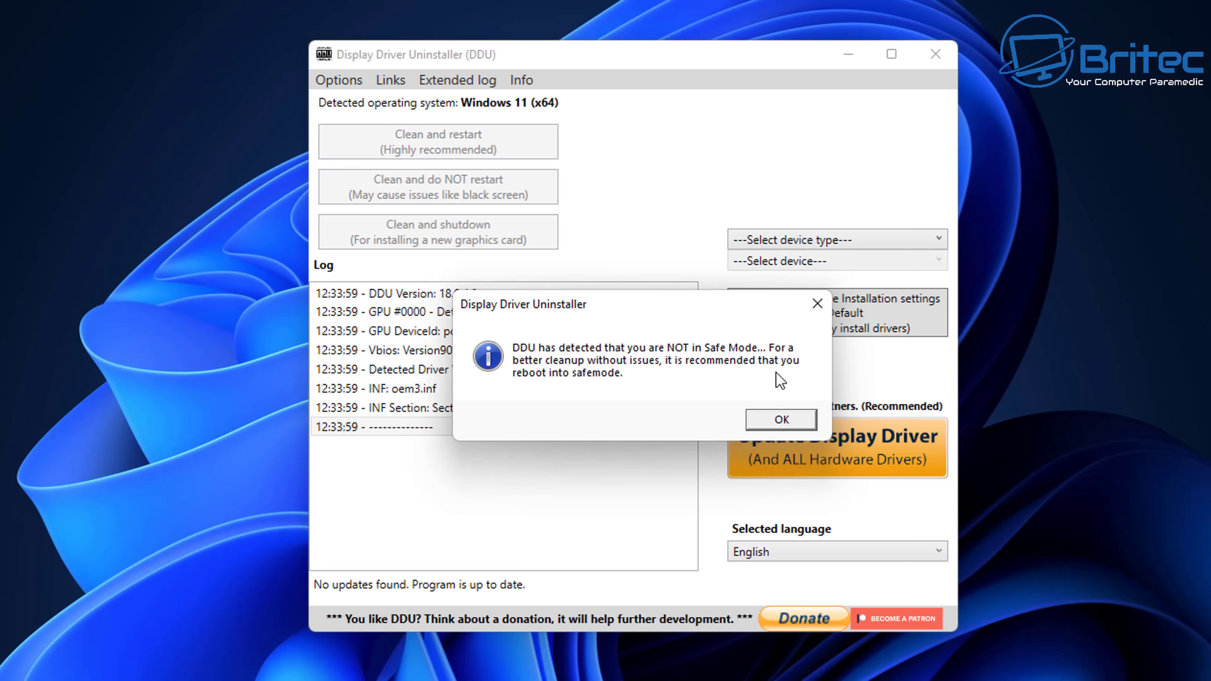
Dismiss the Safe Mode notice, choose device type GPU with vendor NVIDIA, then exit DDU
click(816, 304)
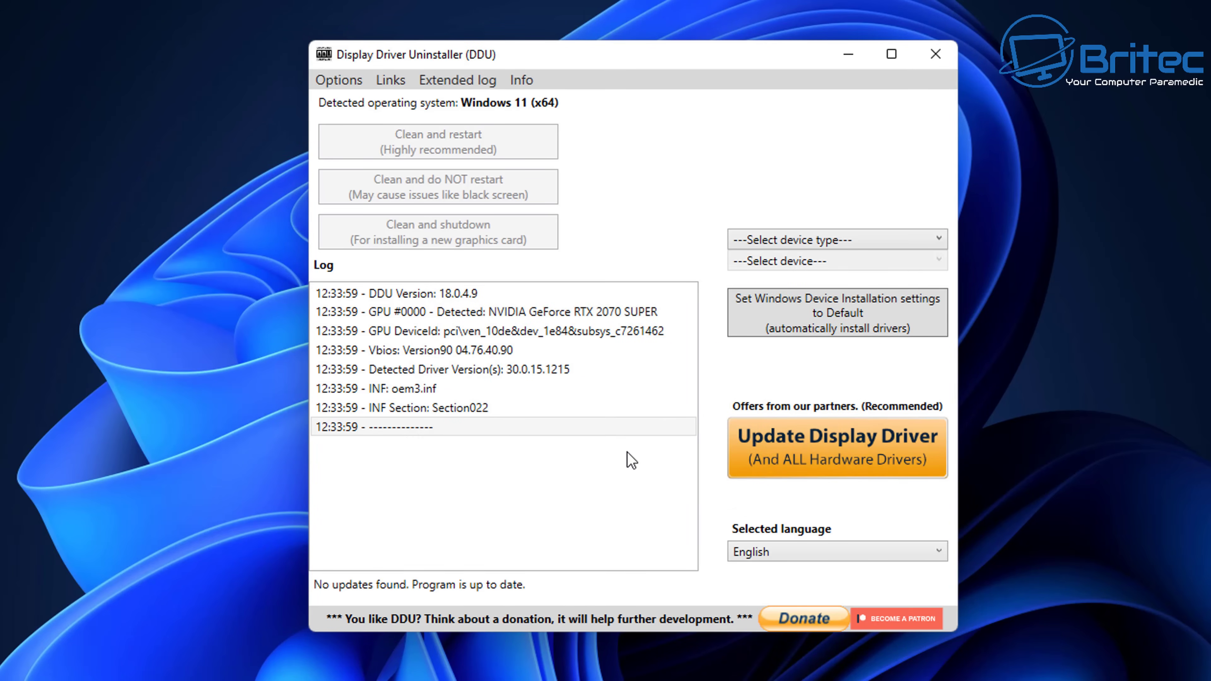
click(900, 239)
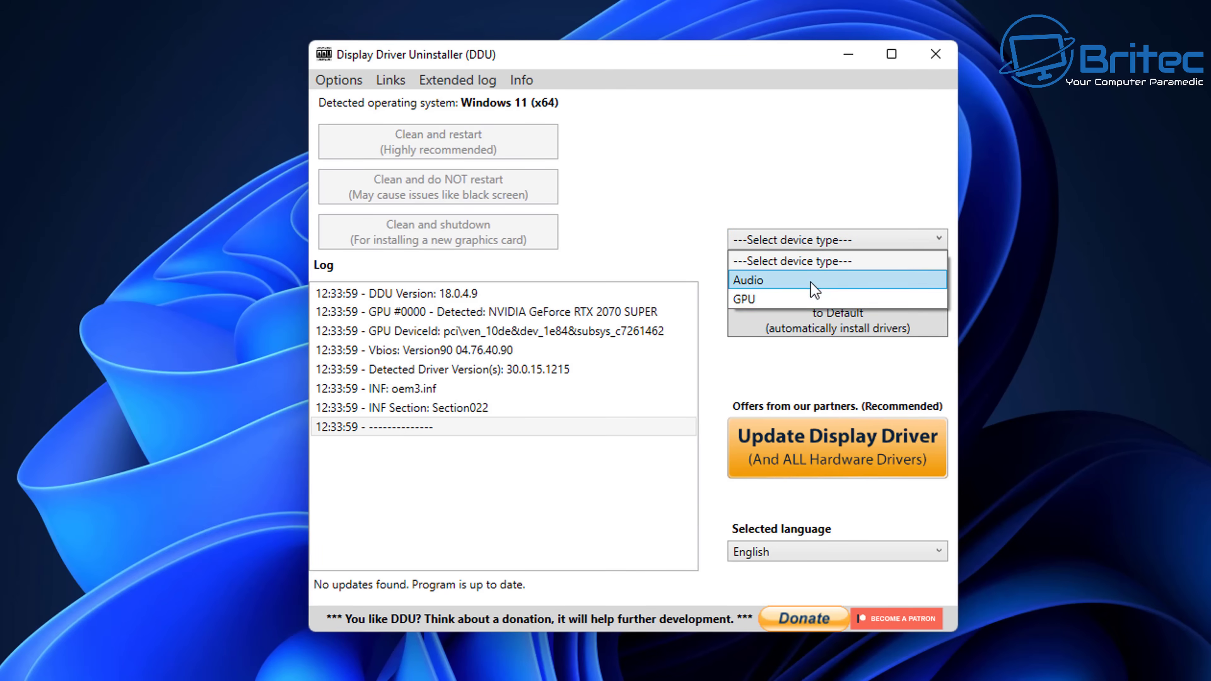
click(809, 300)
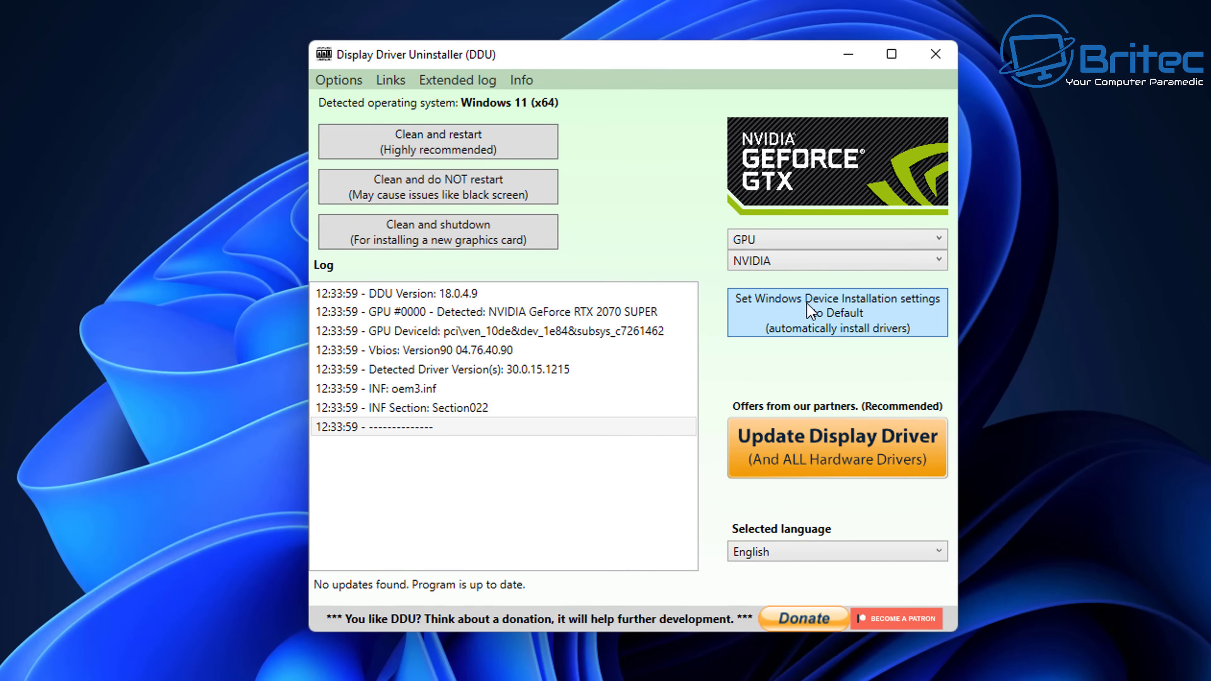
click(811, 262)
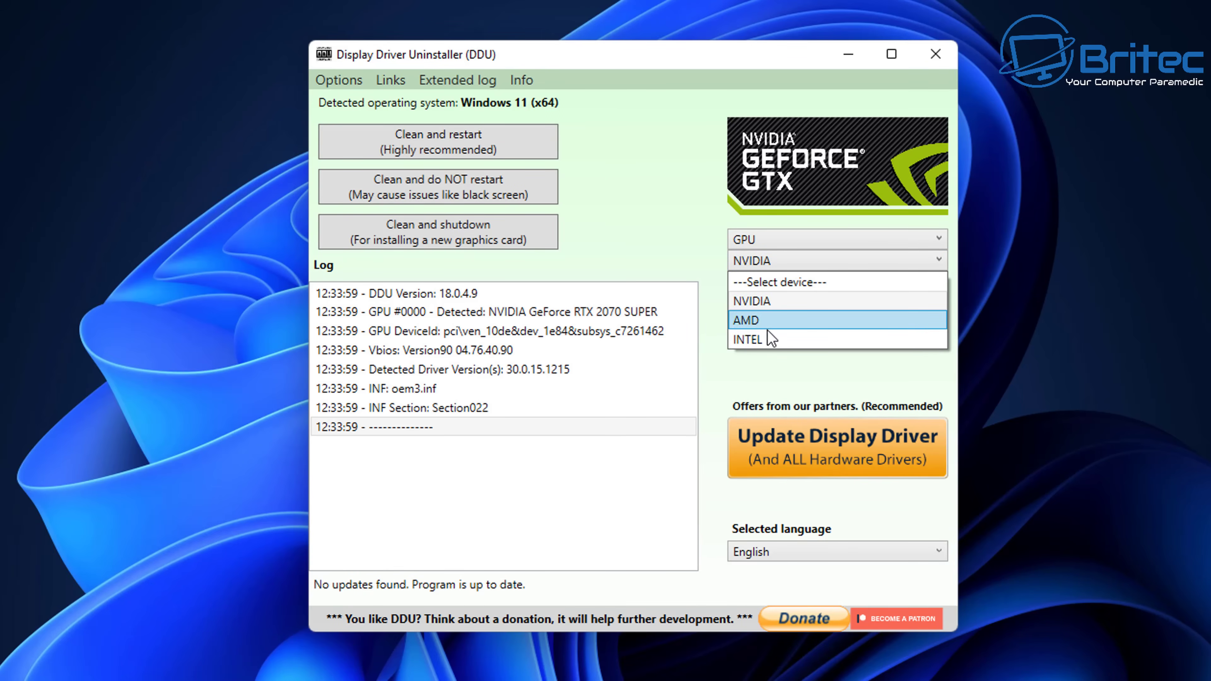
click(704, 264)
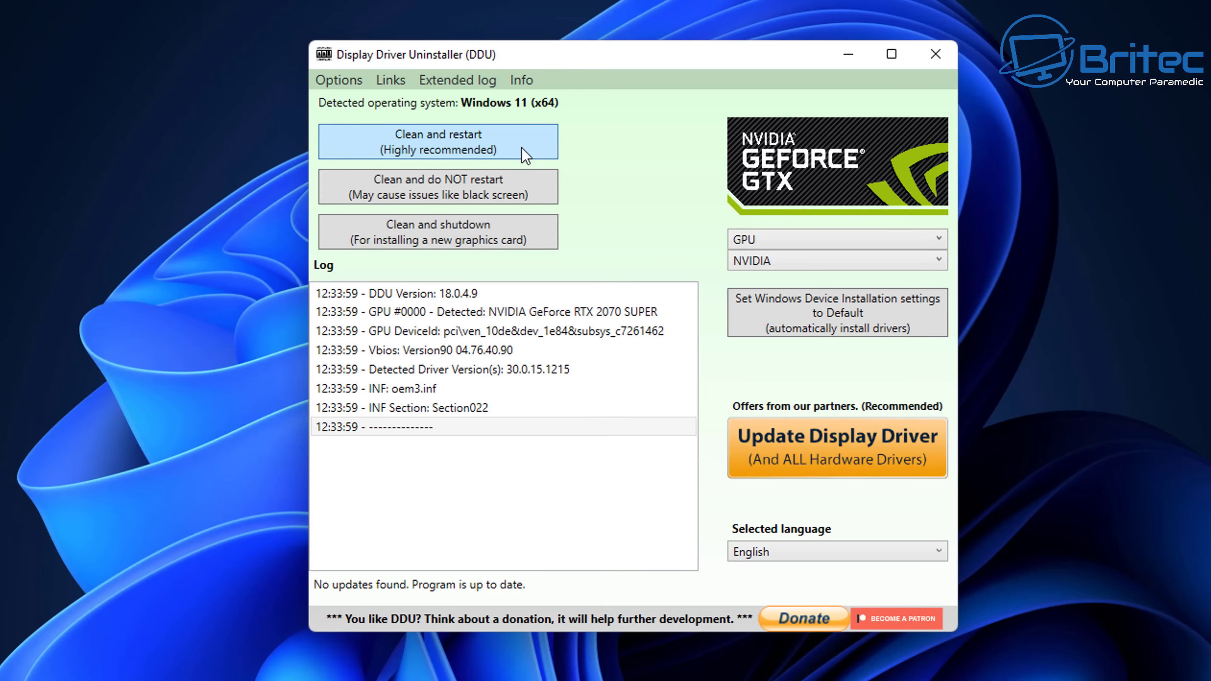
click(941, 54)
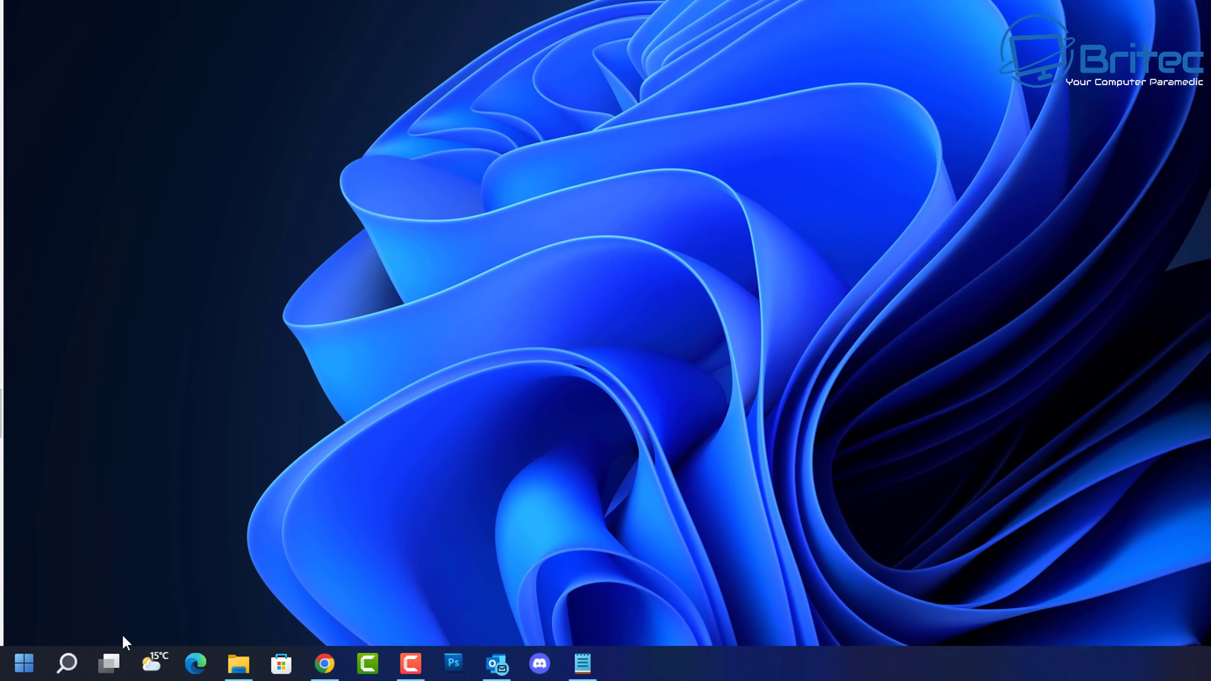
Search for 'disk' and start Disk Clean-up on drive (C:)
click(51, 670)
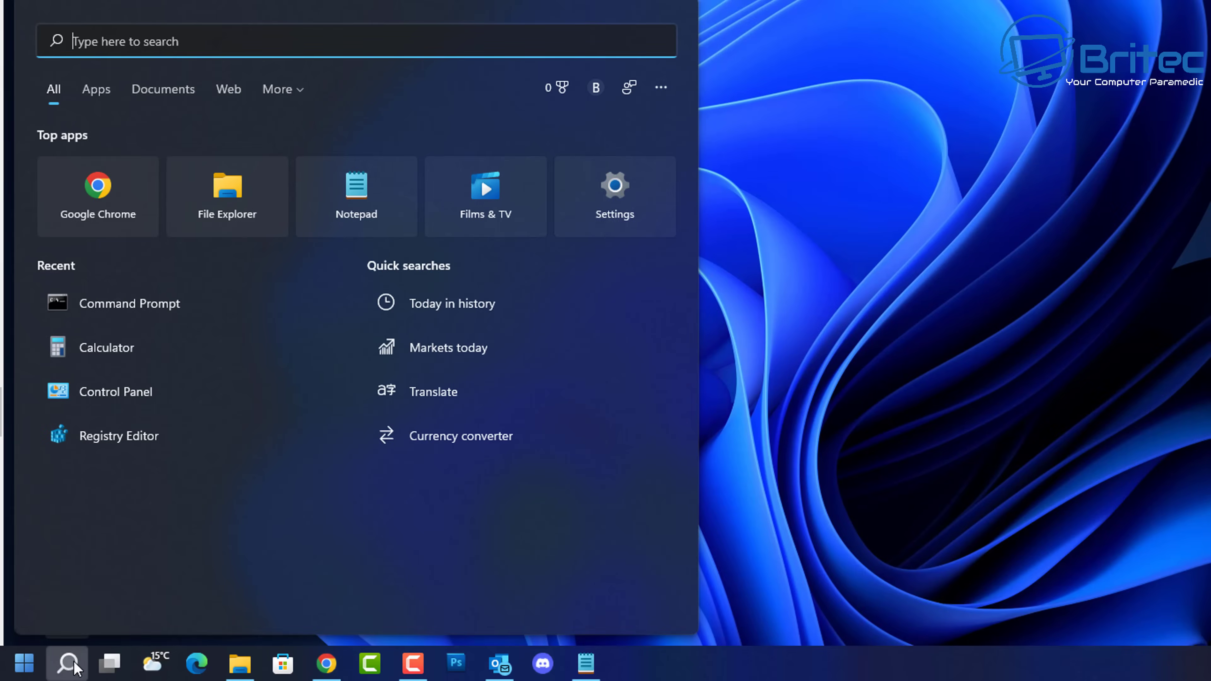
text(disk)
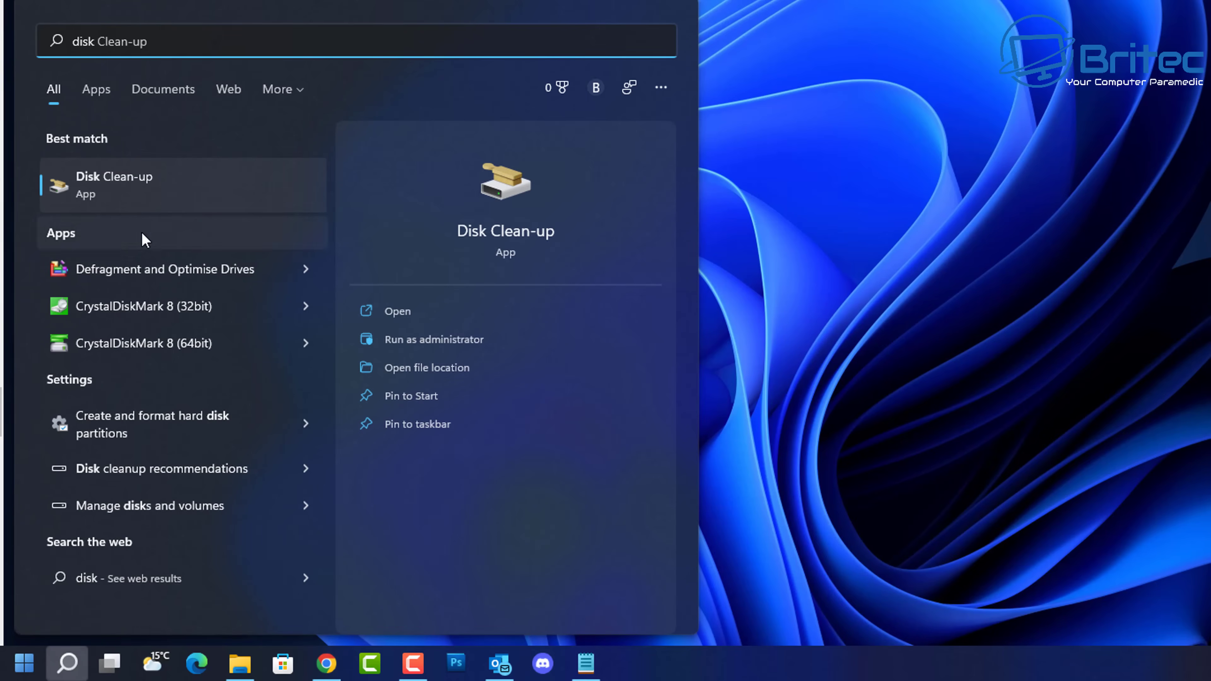
click(153, 188)
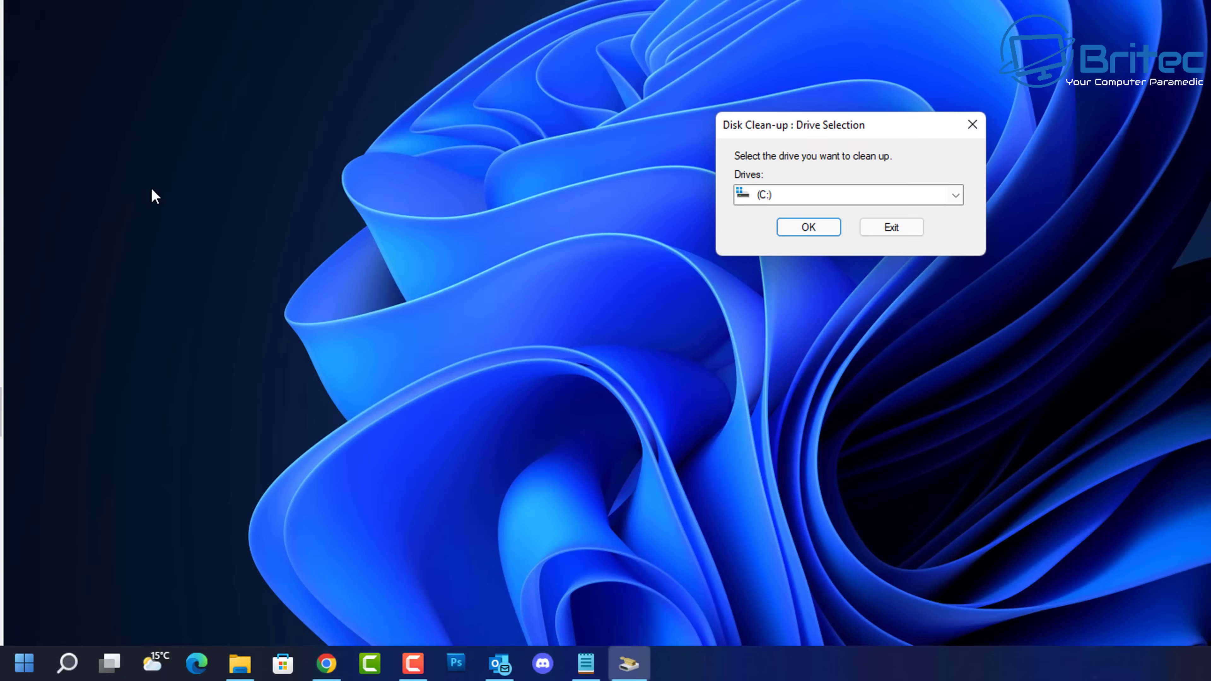
click(809, 228)
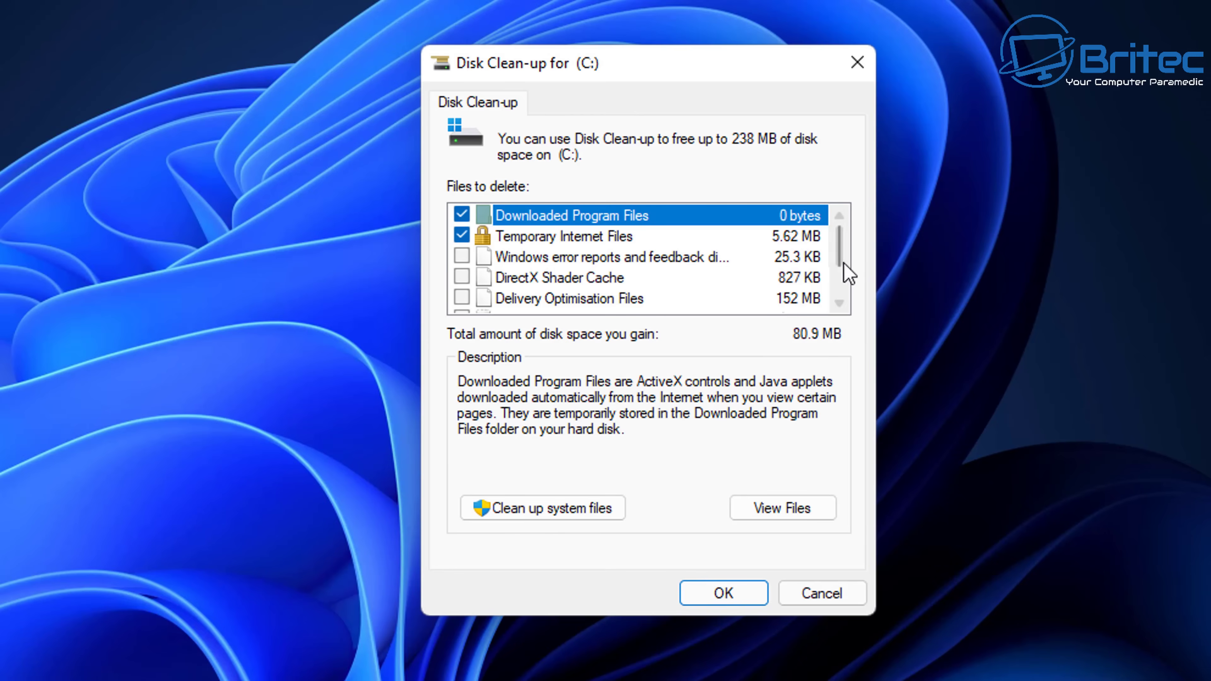
Restart Disk Clean-up with system files included so it asks for a drive again
drag(838, 259, 850, 306)
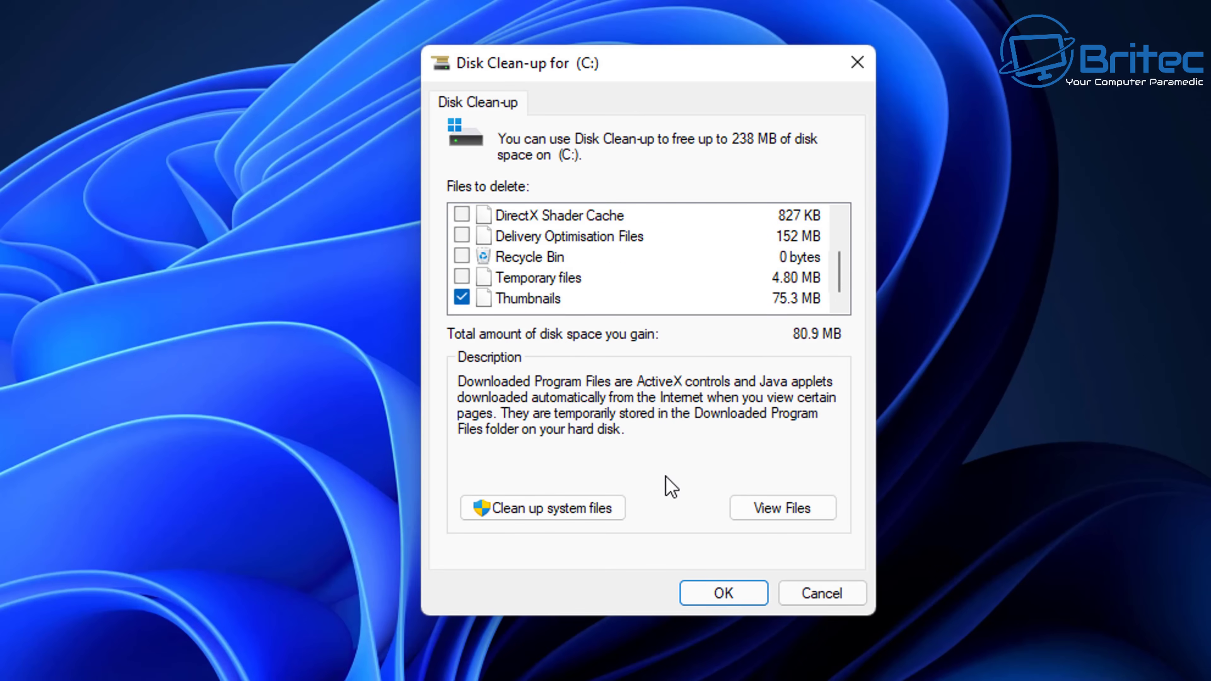
click(581, 509)
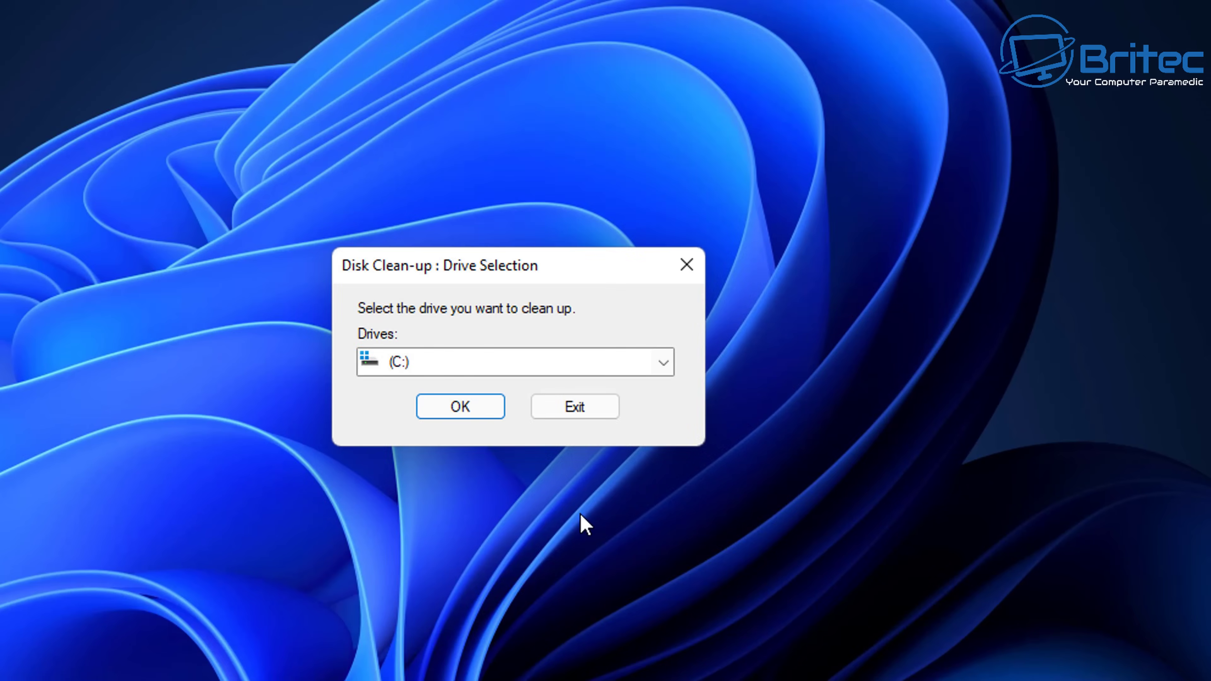
Clean drive C:, including Device driver packages and thumbnails, confirming permanent deletion
click(477, 423)
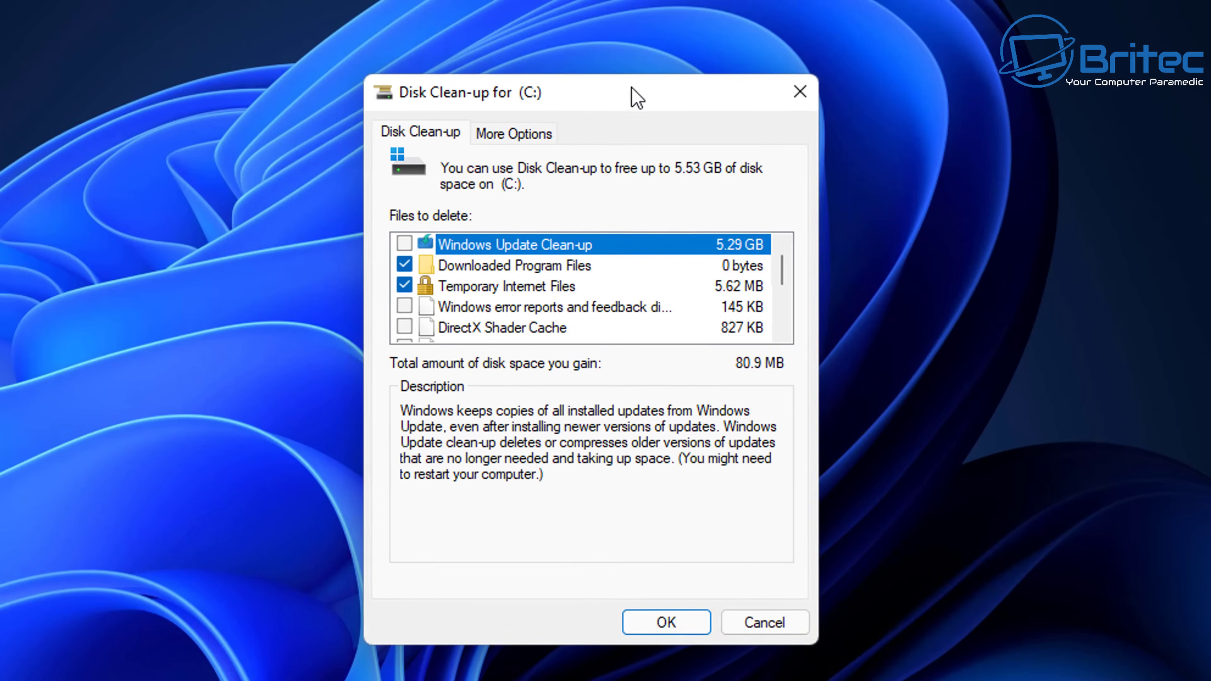
drag(634, 98, 596, 101)
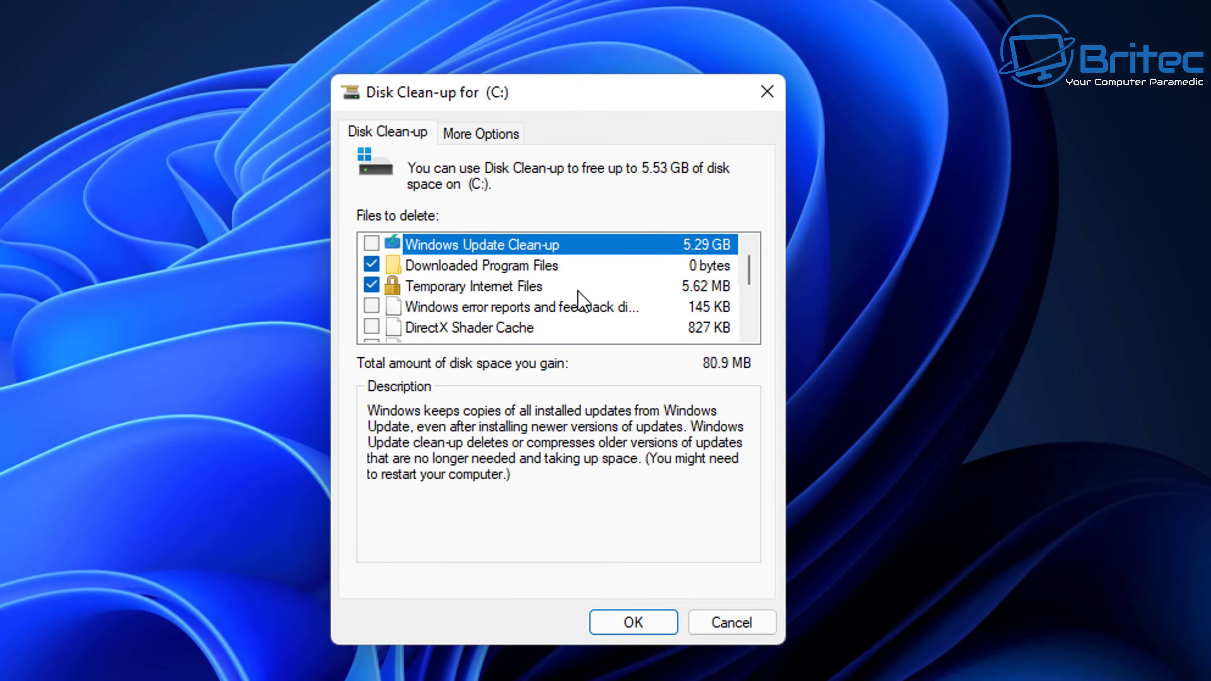
scroll(578, 291, down, 2)
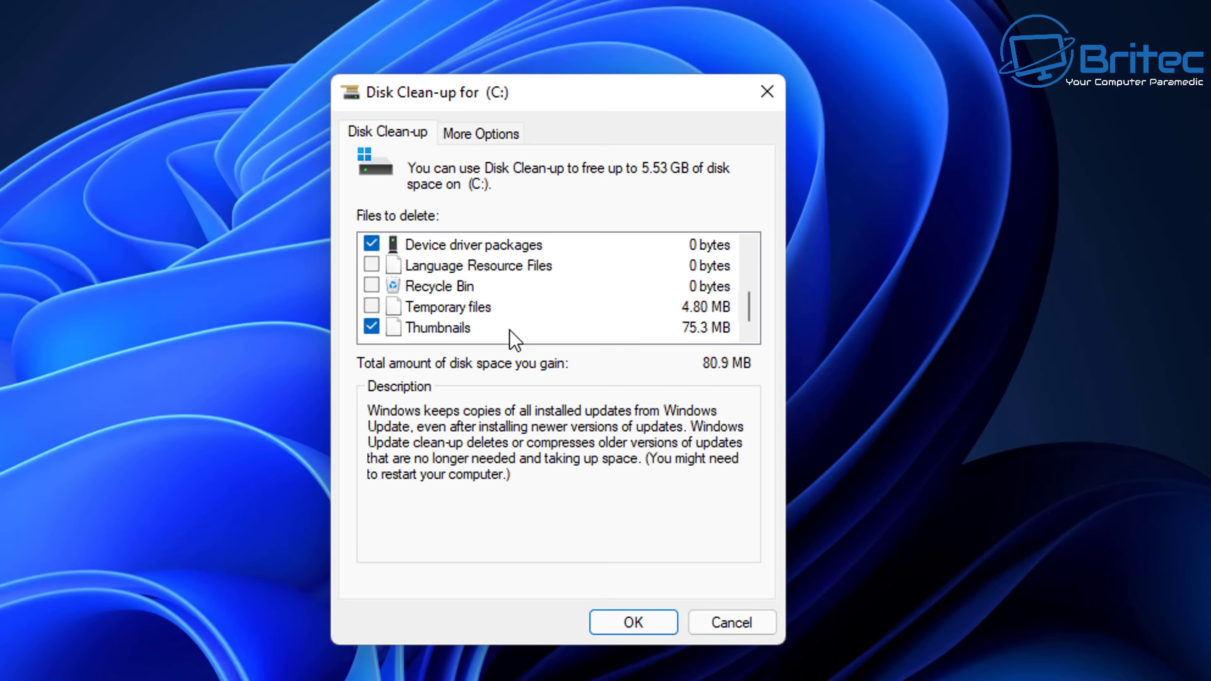
click(457, 250)
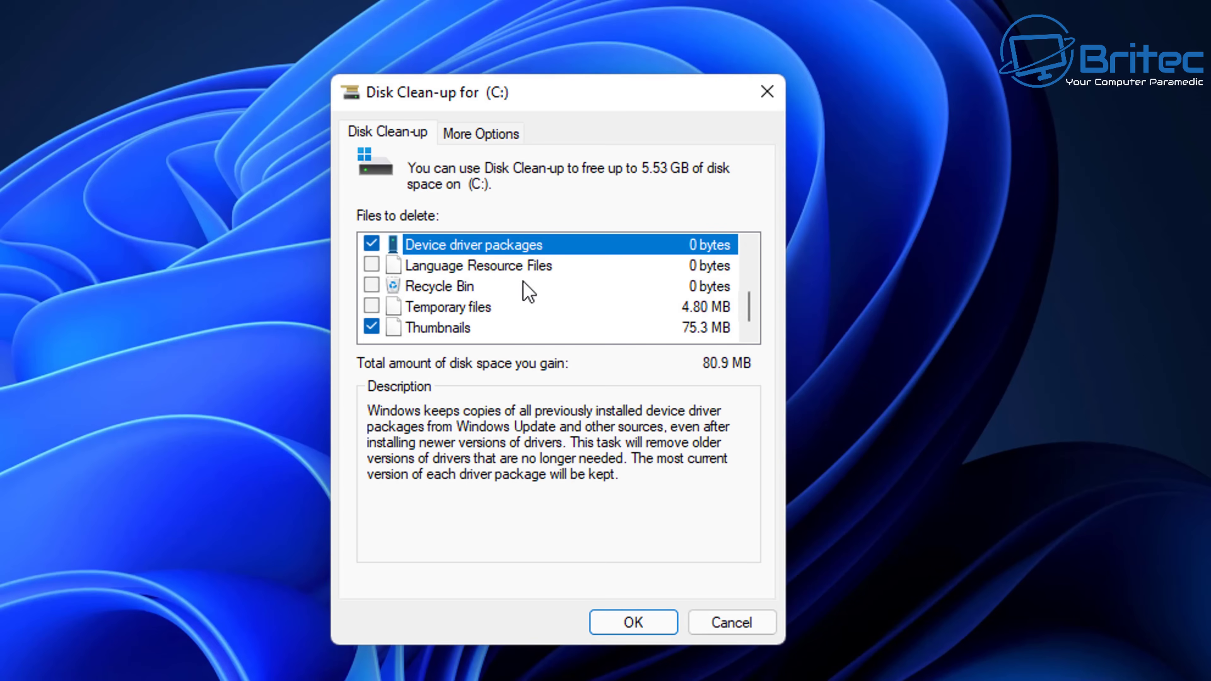
scroll(587, 310, up, 2)
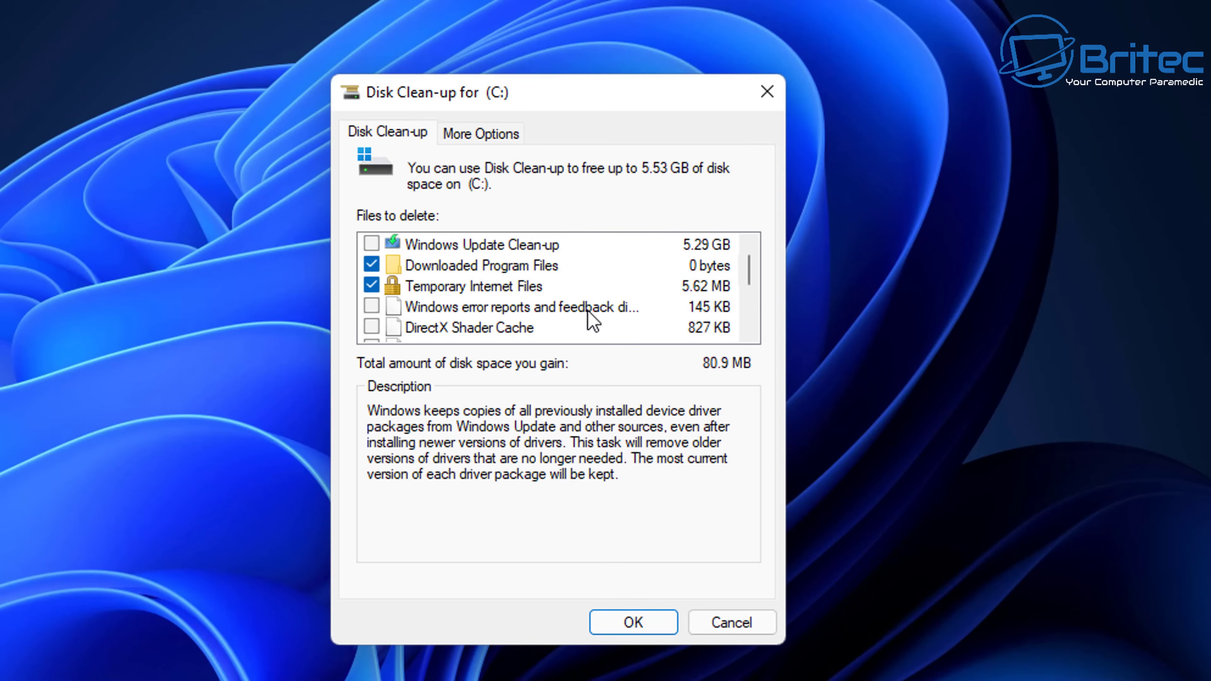
click(642, 623)
click(560, 301)
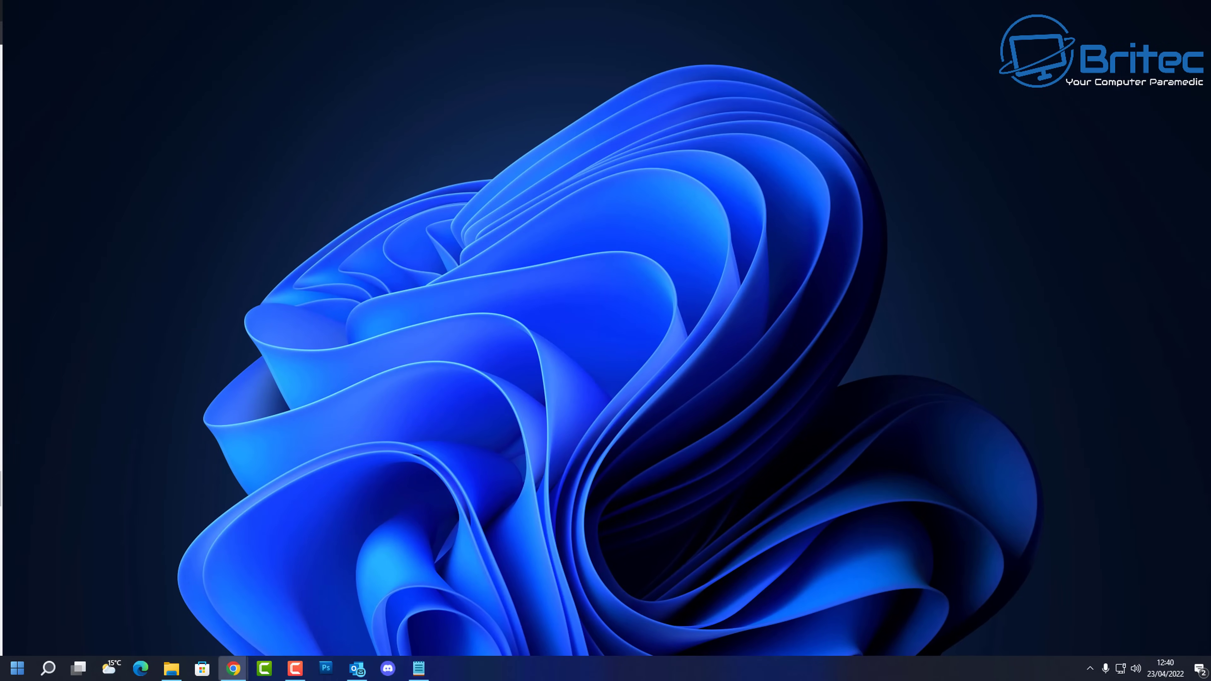
Browse File Explorer to the C:\Windows\System32\drivers folder
key(super+e)
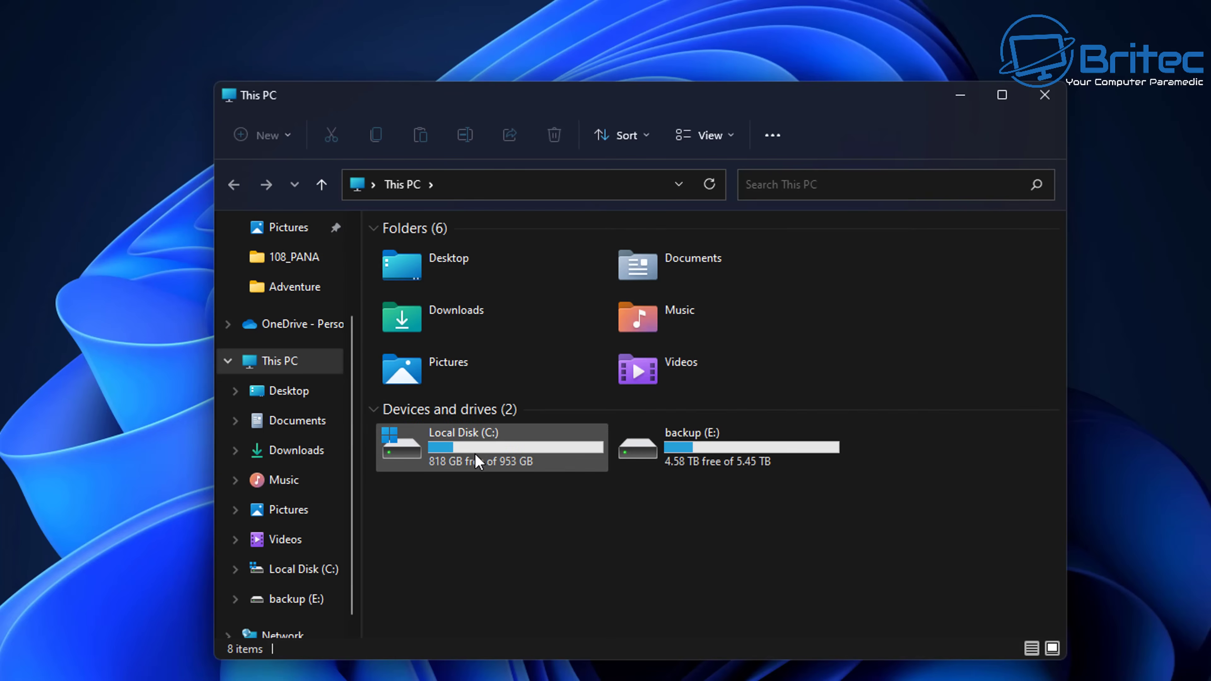
double_click(475, 454)
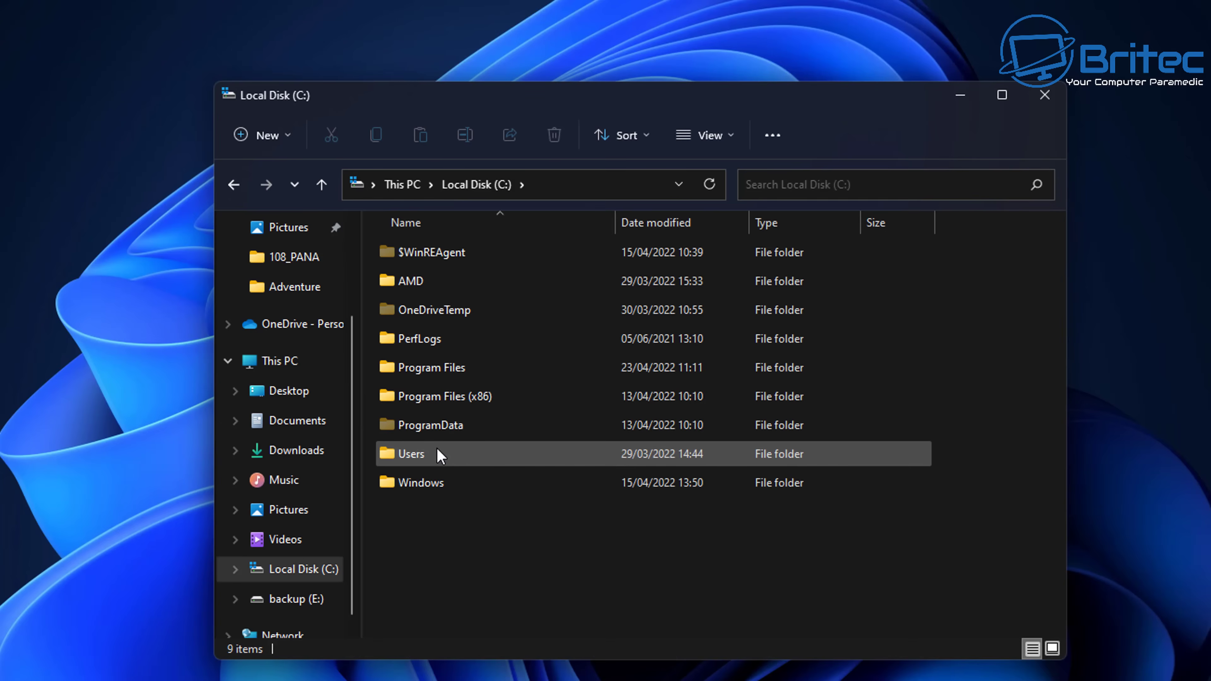
click(411, 488)
double_click(411, 488)
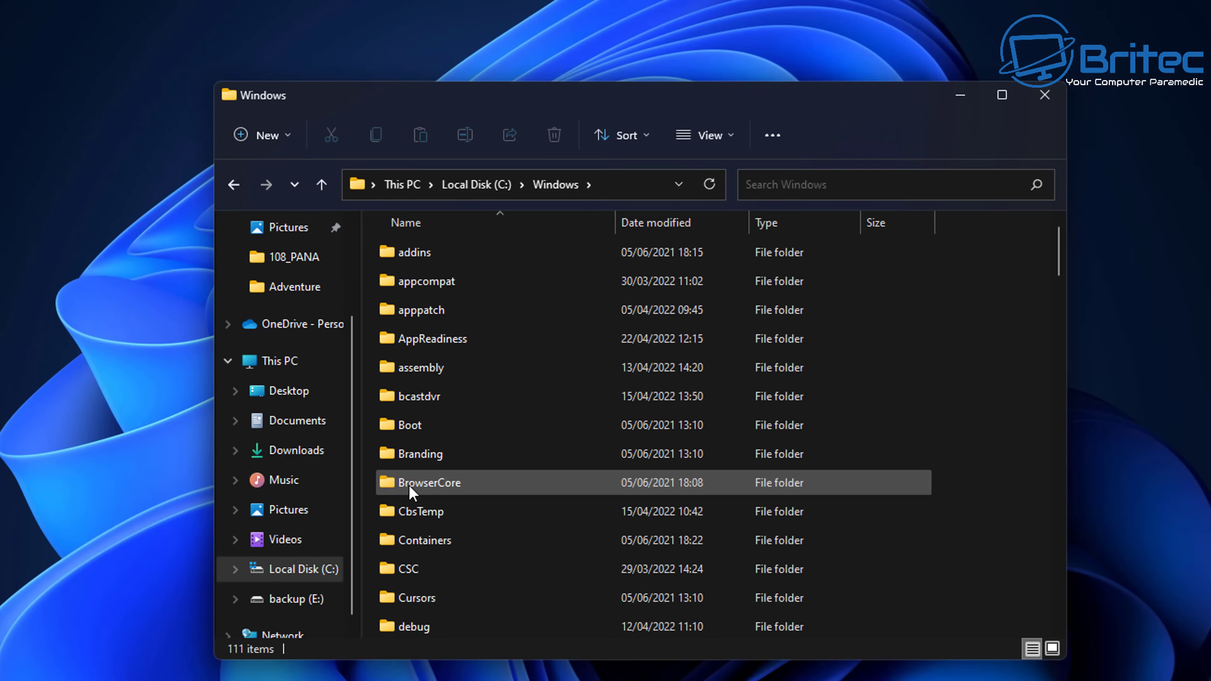
scroll(436, 506, down, 3)
scroll(437, 507, down, 9)
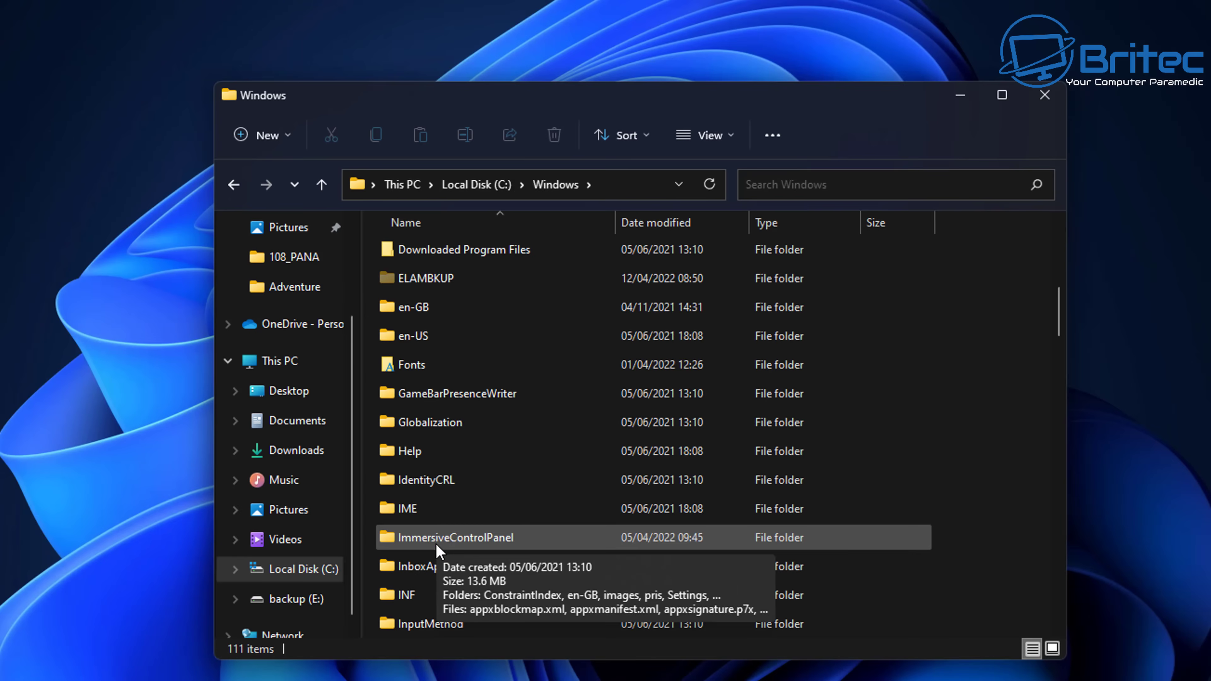
scroll(442, 590, down, 5)
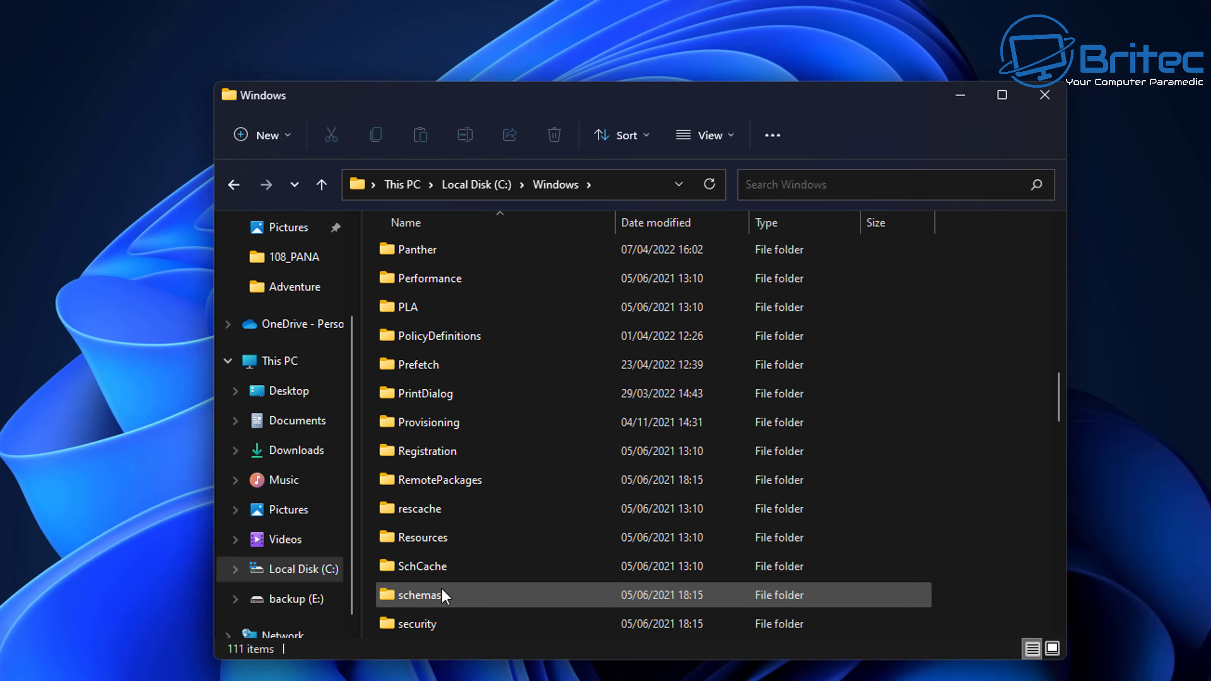
scroll(463, 584, down, 2)
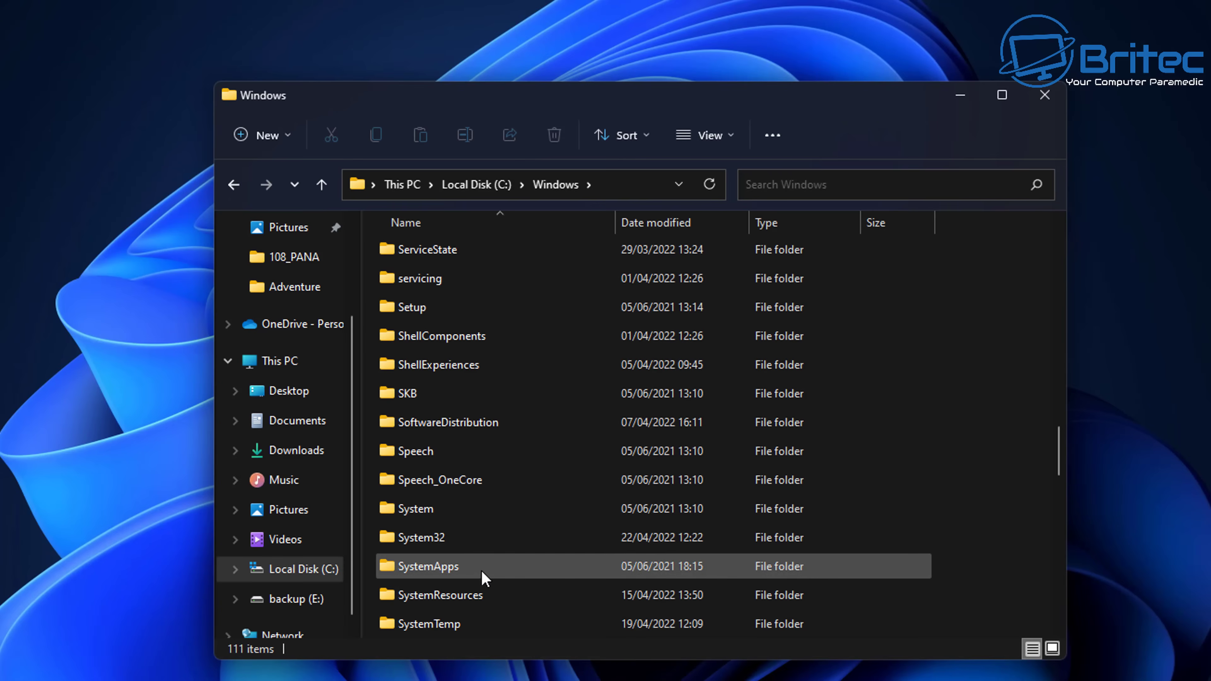
double_click(456, 539)
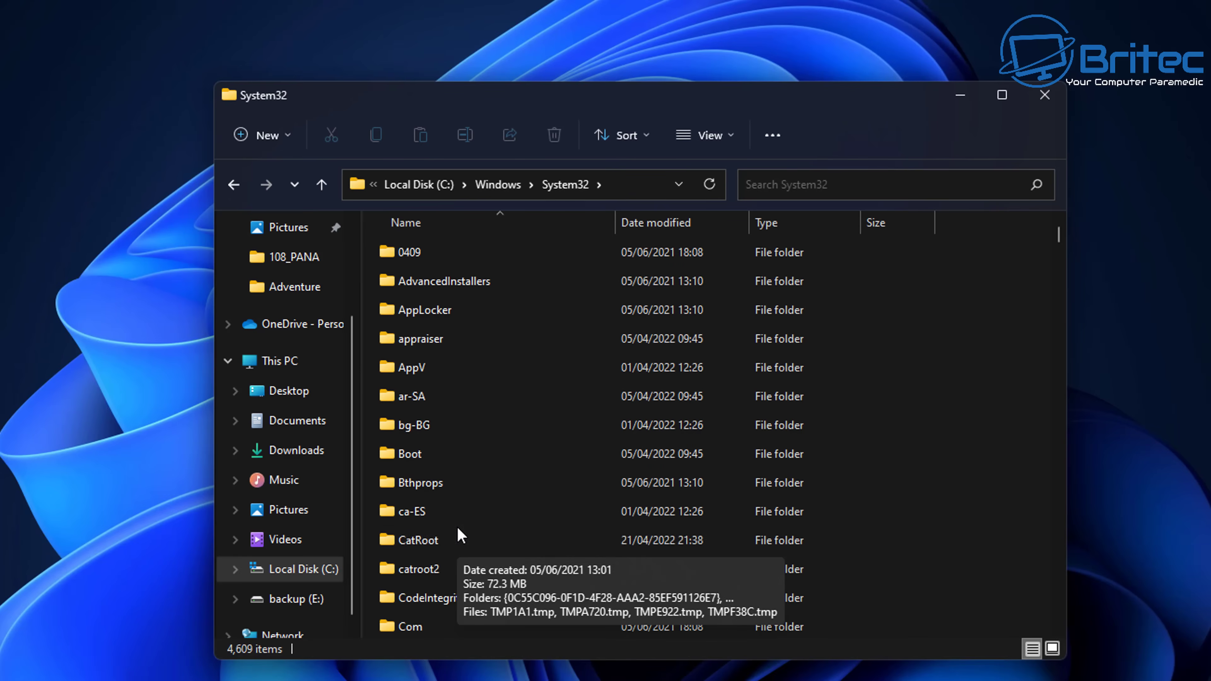
scroll(457, 532, down, 4)
scroll(459, 535, down, 1)
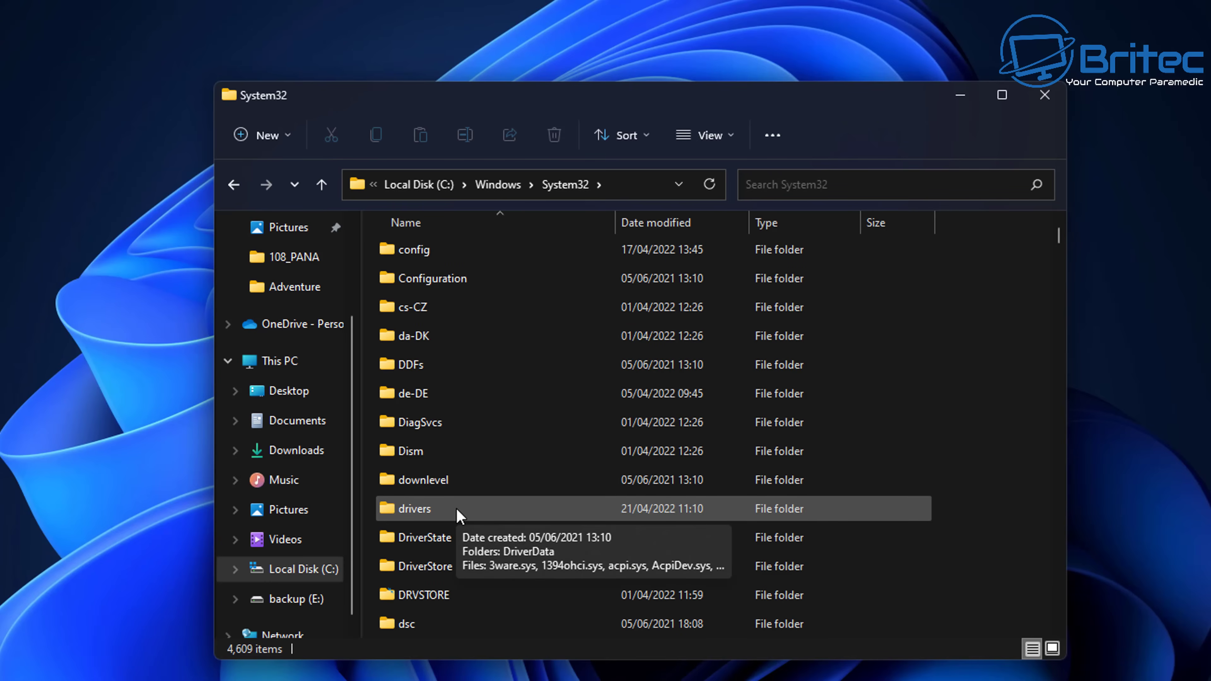
double_click(458, 514)
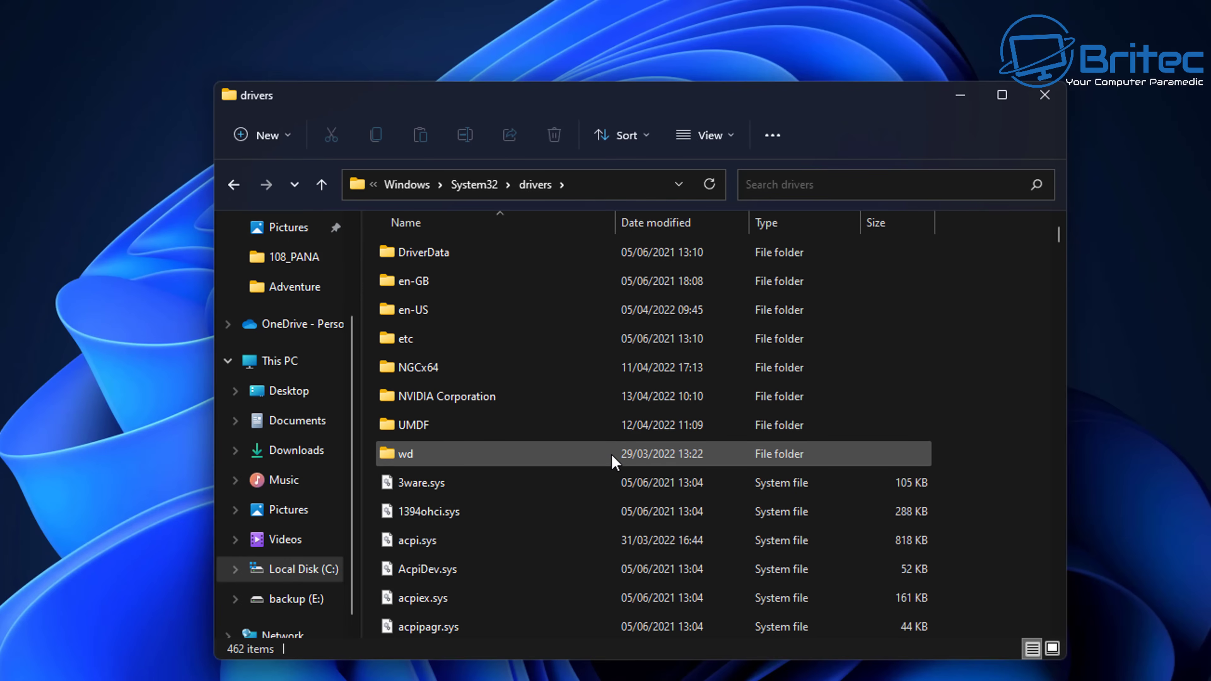
Scan the drivers folder's files, select the wd folder, and close File Explorer
scroll(566, 439, down, 5)
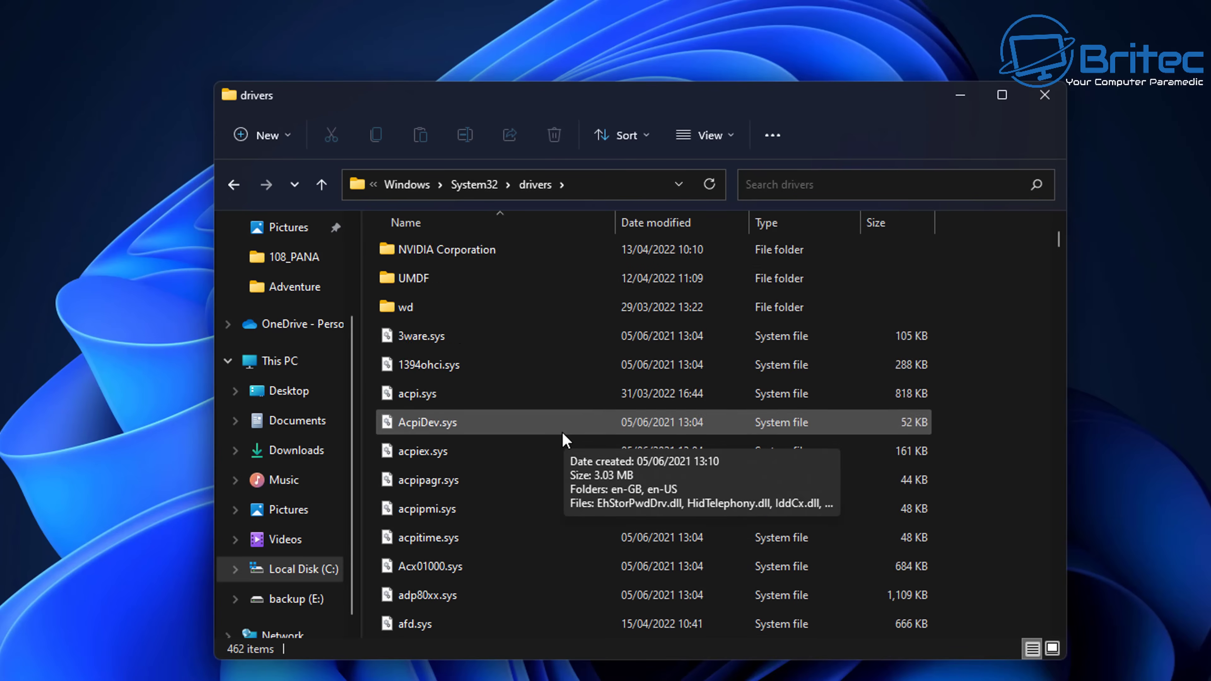
drag(1055, 253, 1038, 209)
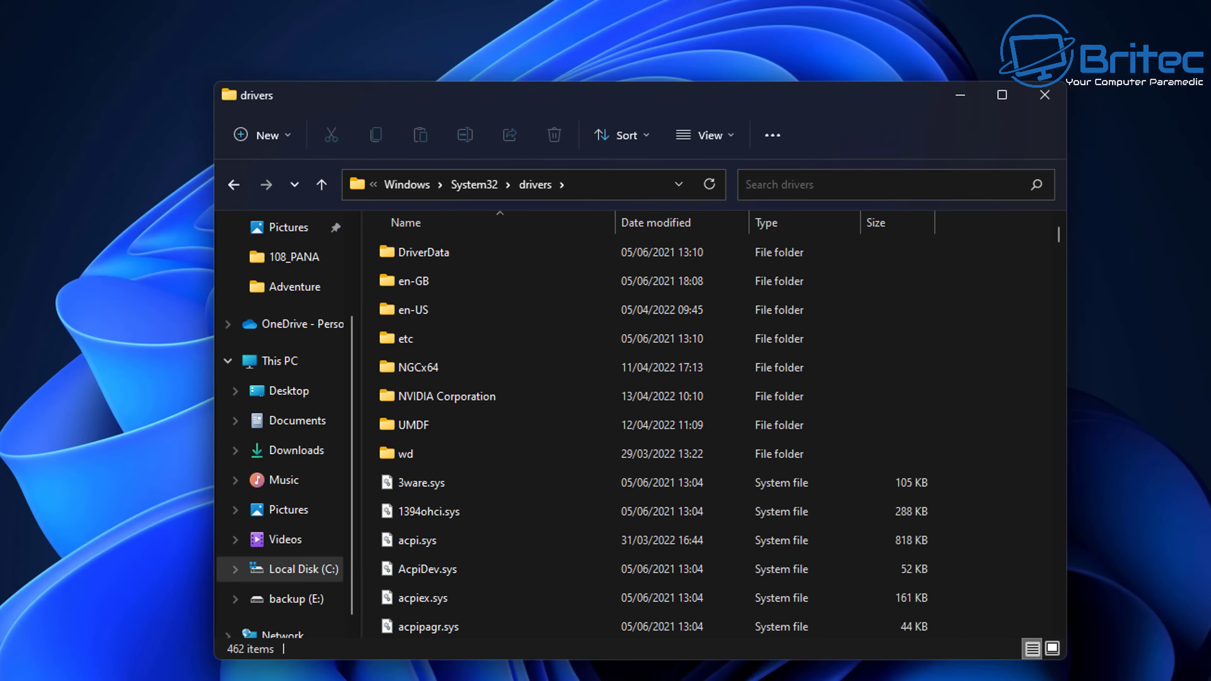
click(419, 454)
scroll(763, 494, down, 8)
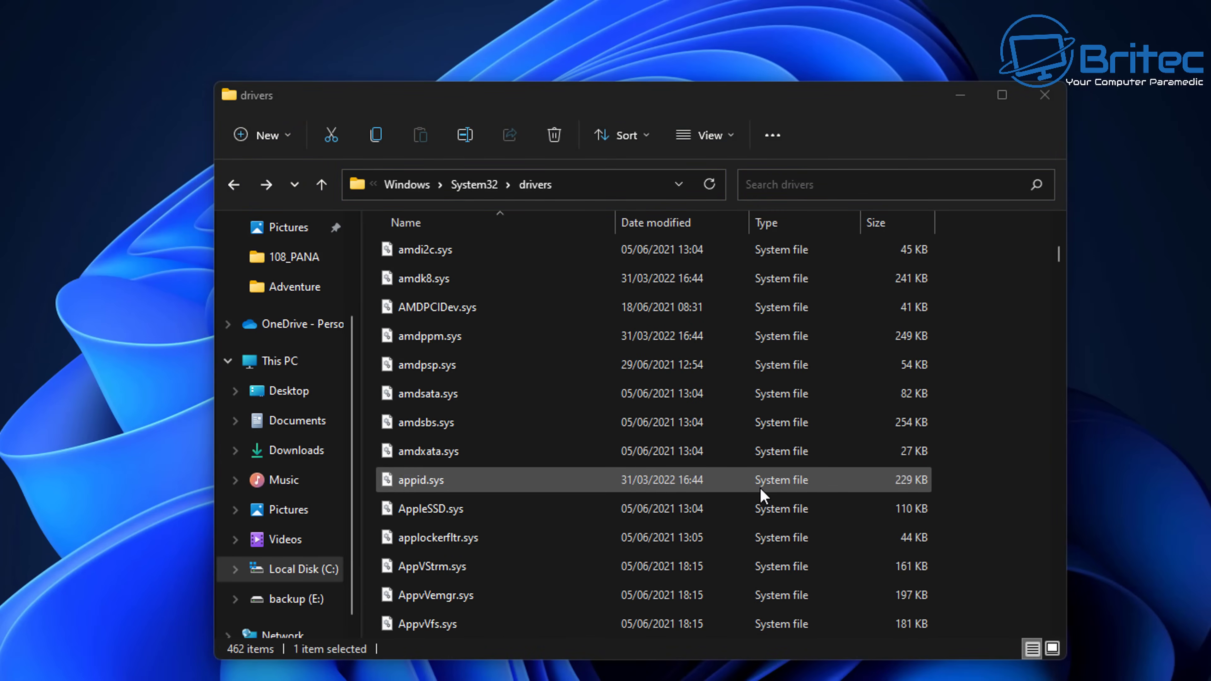
click(1045, 96)
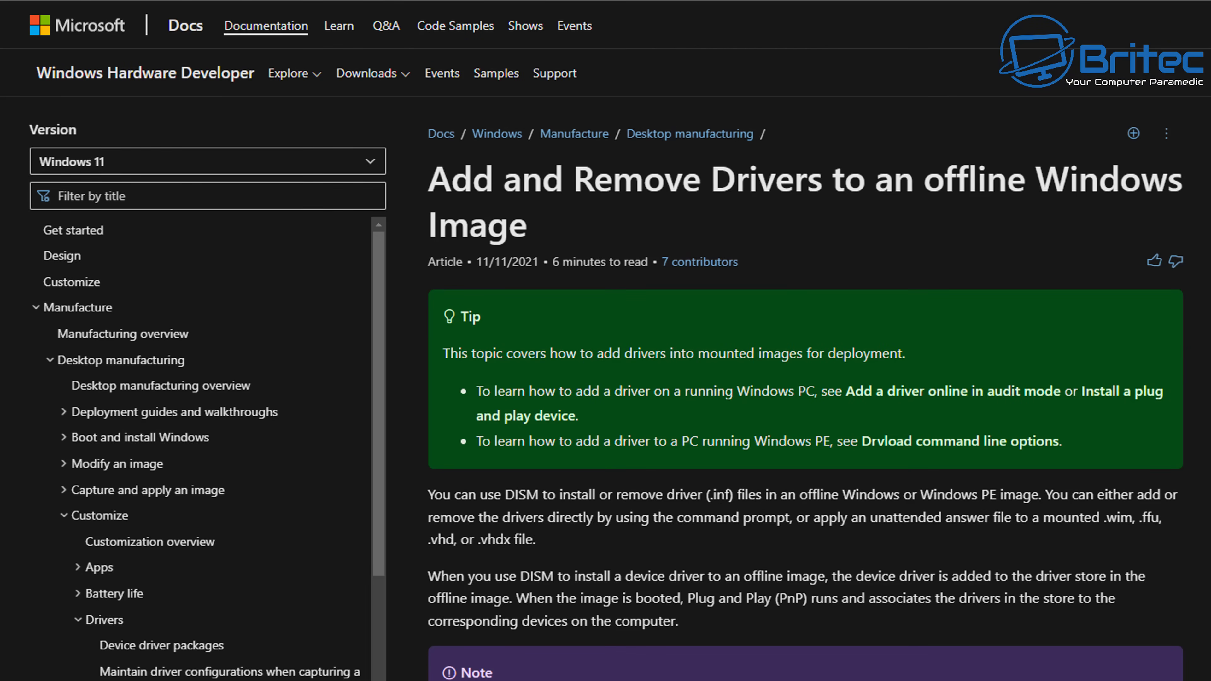
Read down the article's DISM add and remove driver commands to the answer-file section
scroll(806, 382, down, 4)
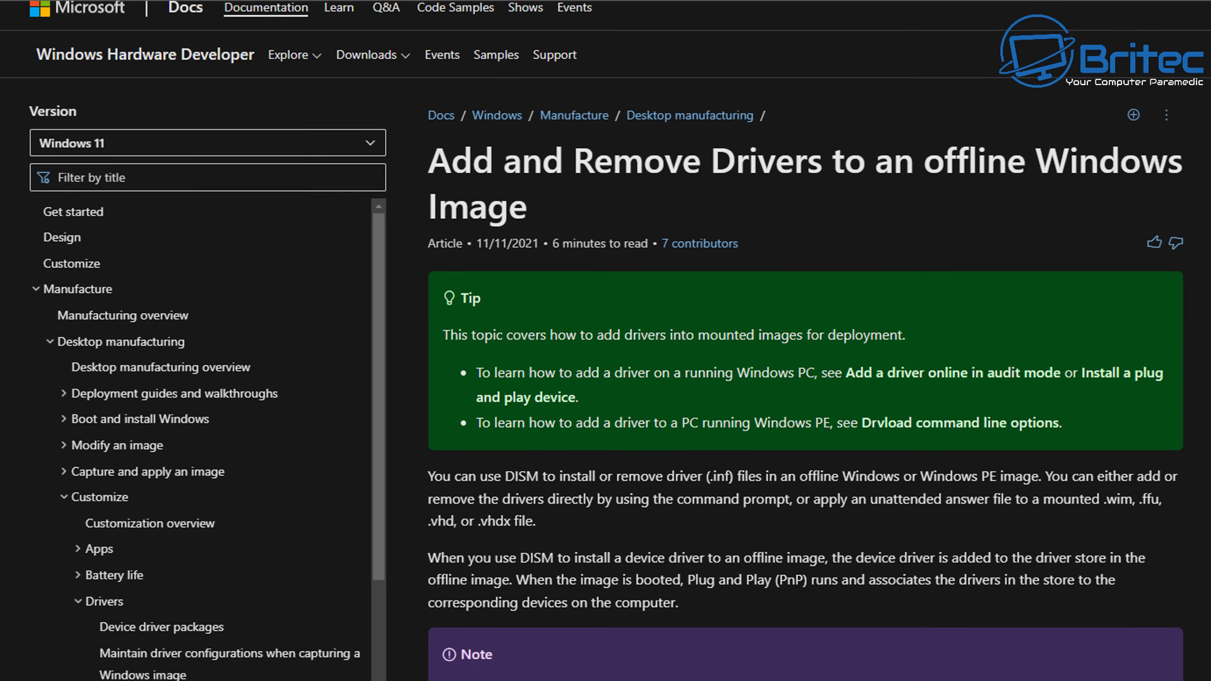
scroll(806, 382, down, 4)
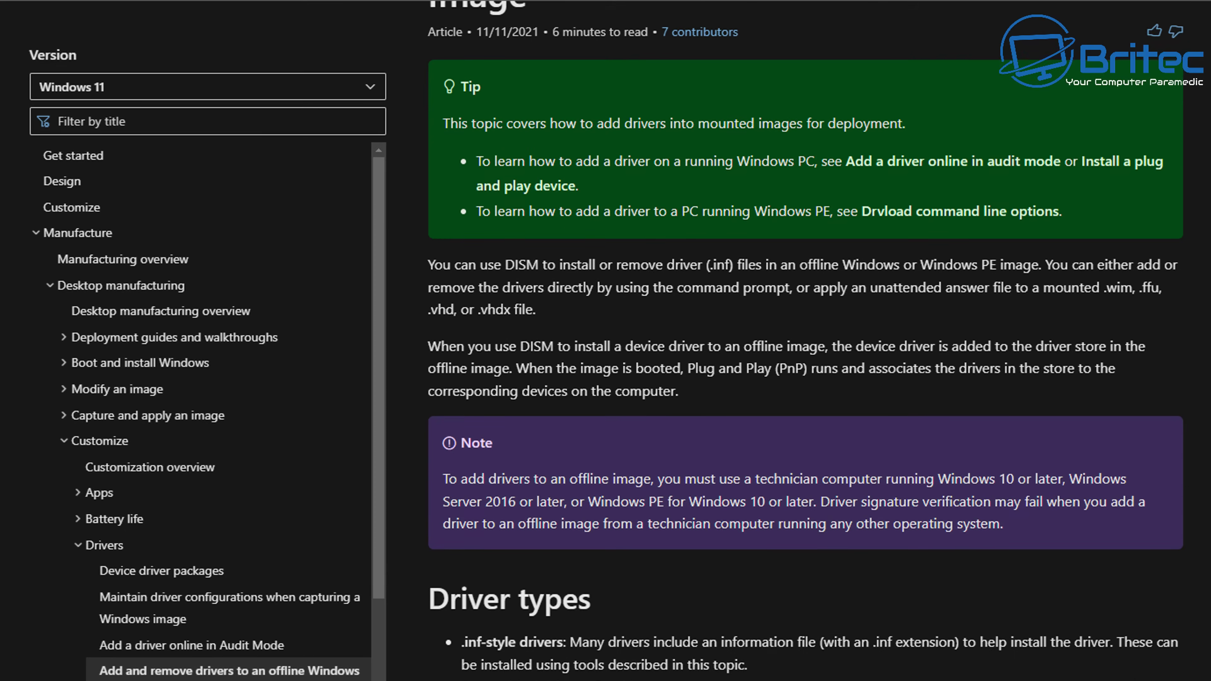
scroll(806, 382, down, 4)
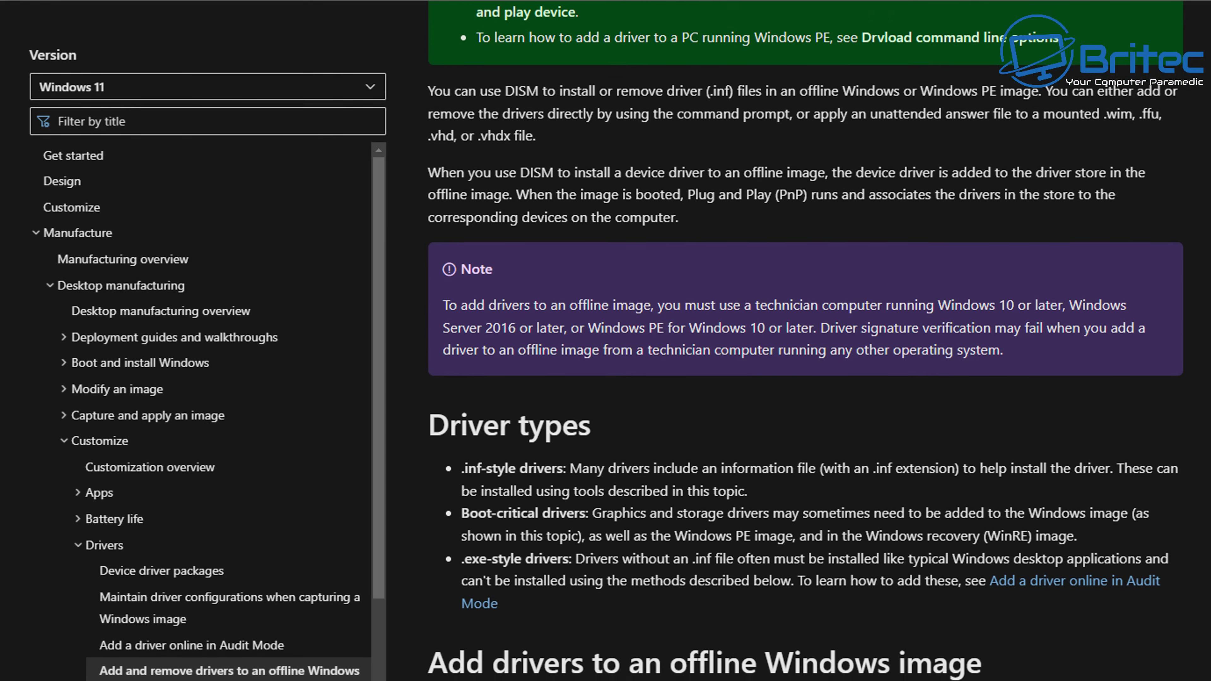
scroll(806, 382, down, 4)
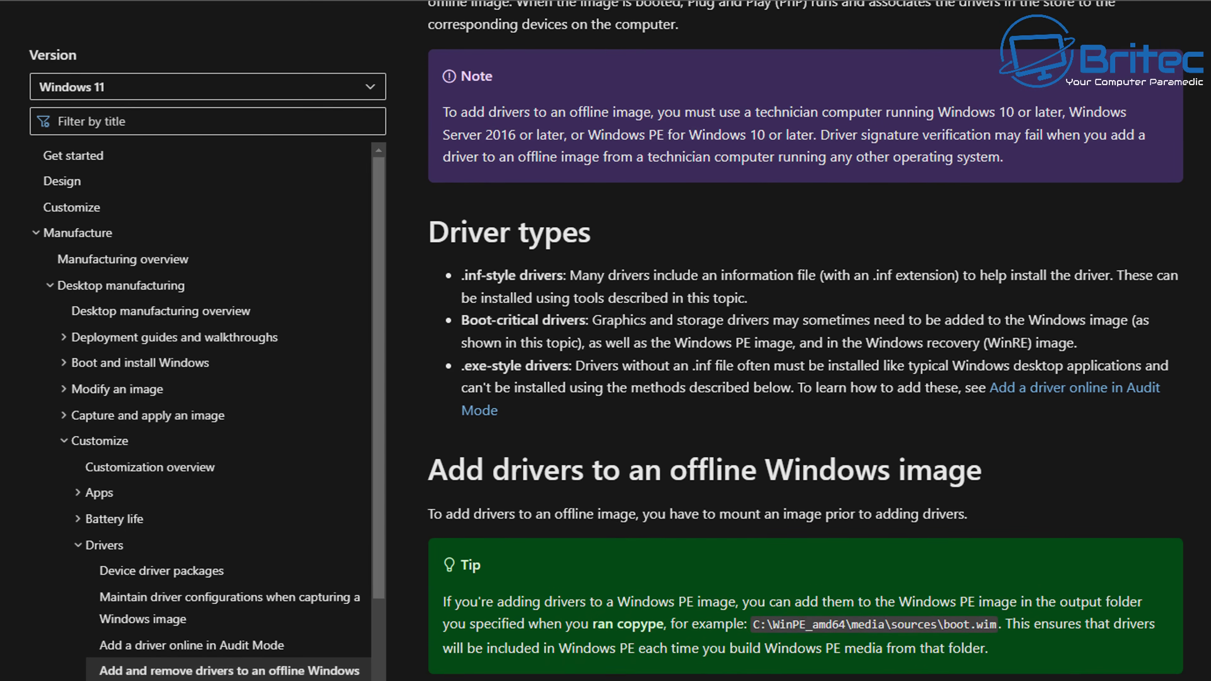
scroll(806, 381, down, 3)
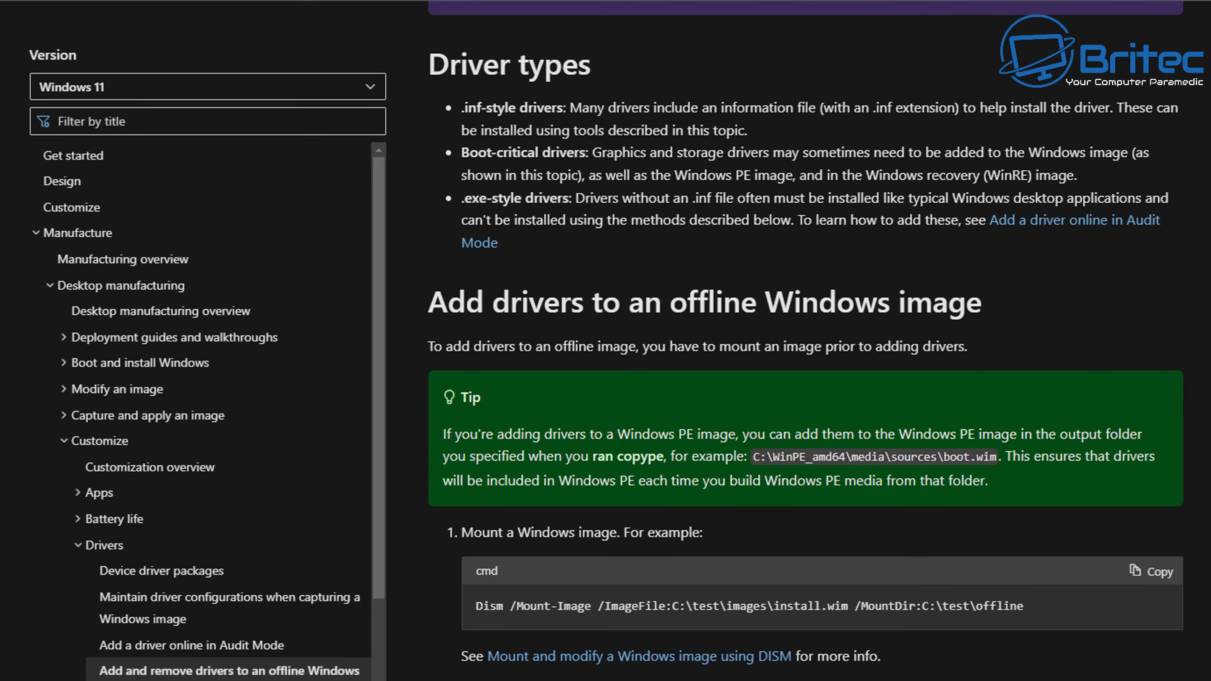
scroll(806, 381, down, 2)
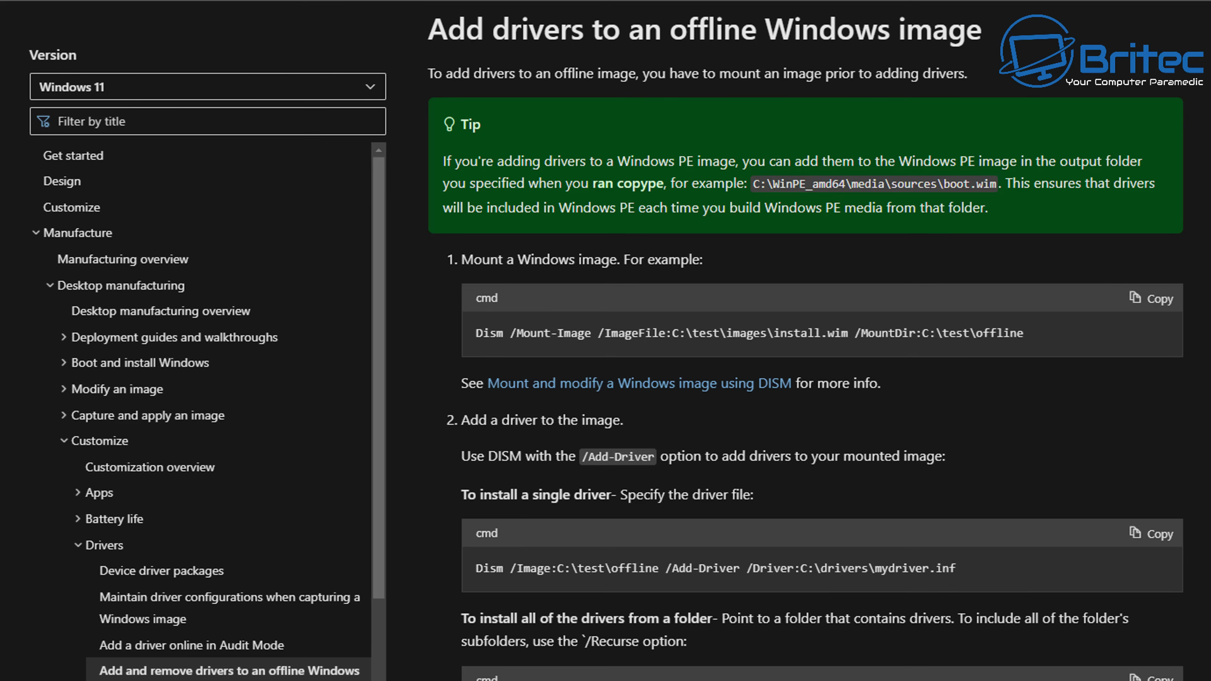
scroll(200, 411, down, 2)
scroll(806, 382, down, 2)
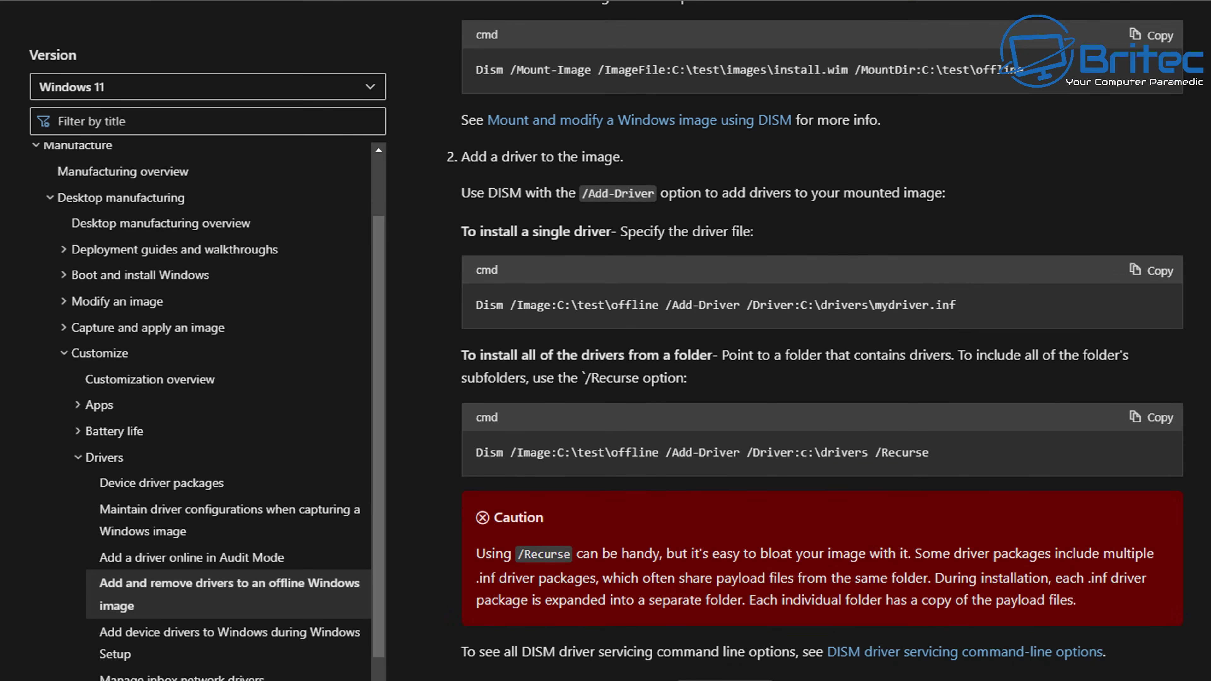
scroll(815, 343, down, 4)
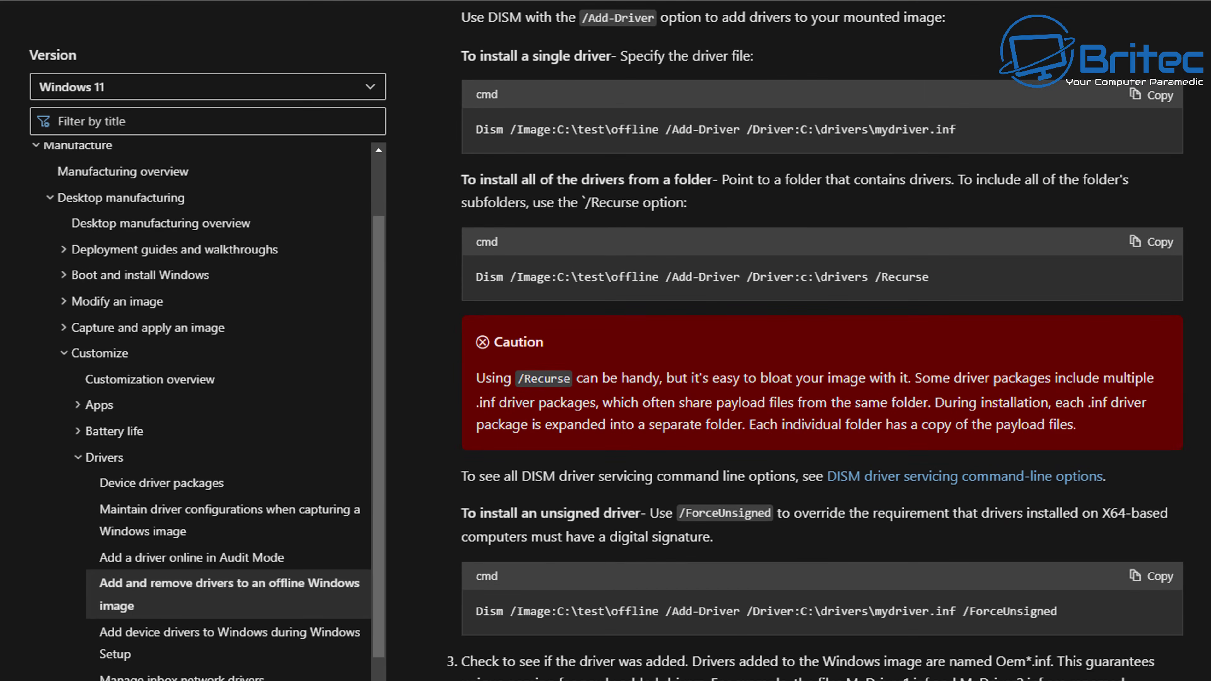
scroll(820, 334, down, 4)
scroll(806, 334, down, 10)
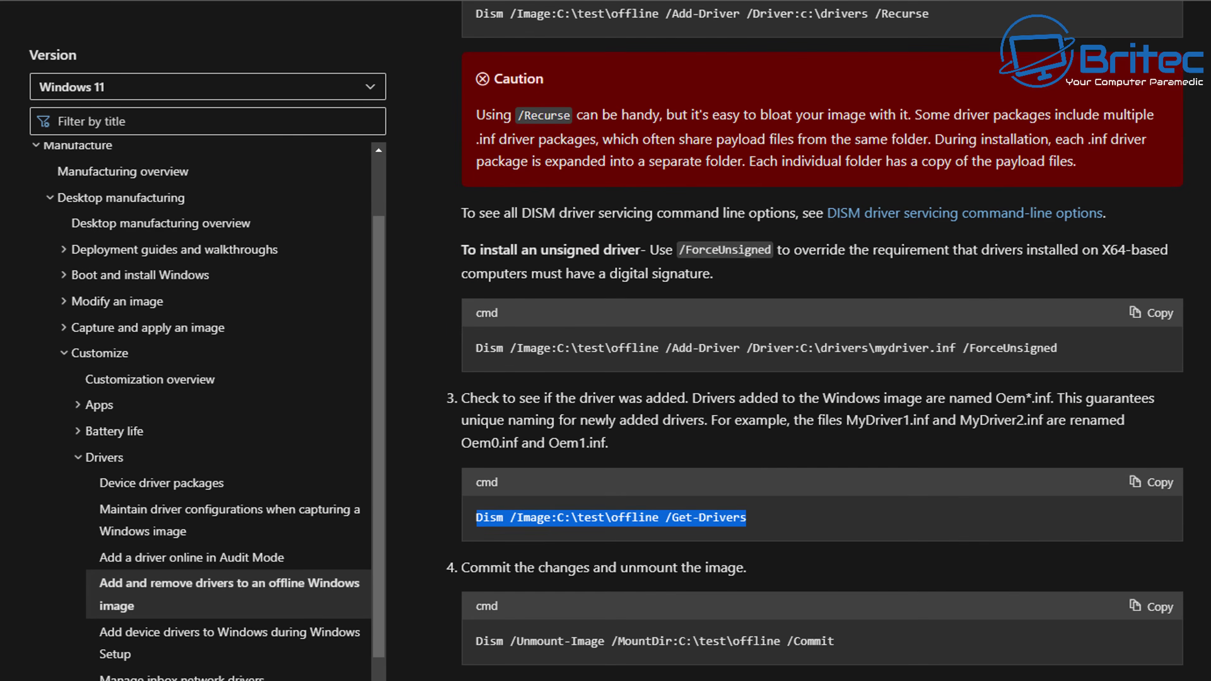
scroll(807, 340, down, 12)
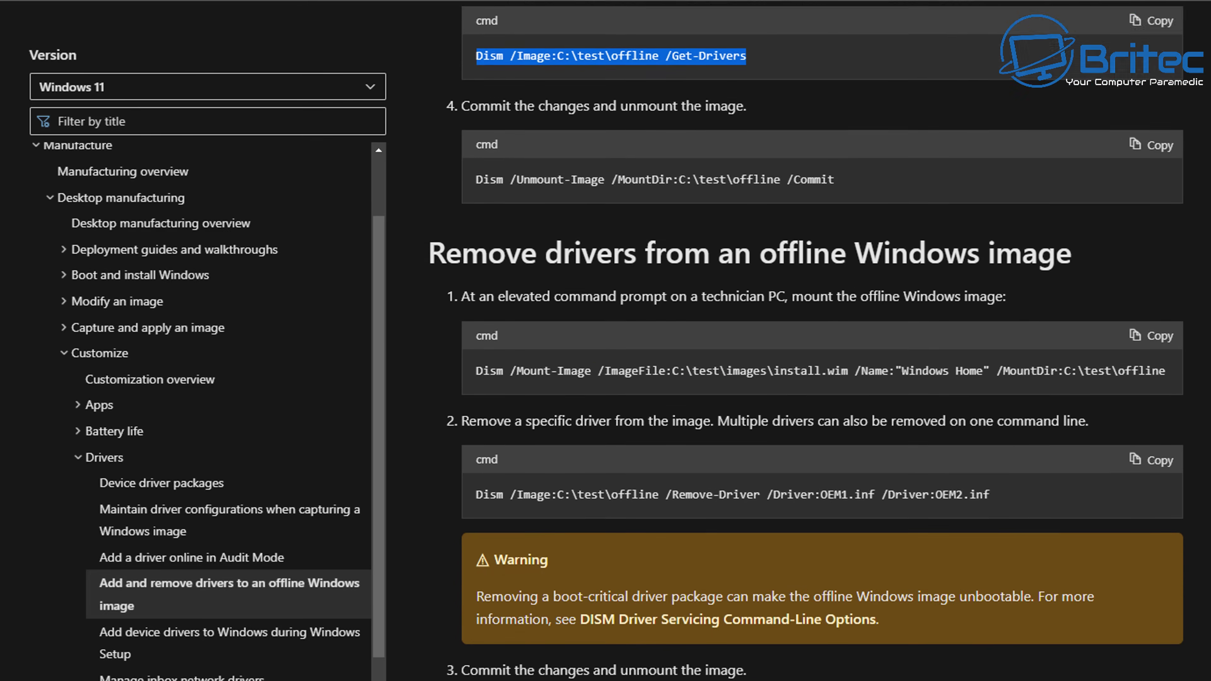
scroll(807, 340, down, 6)
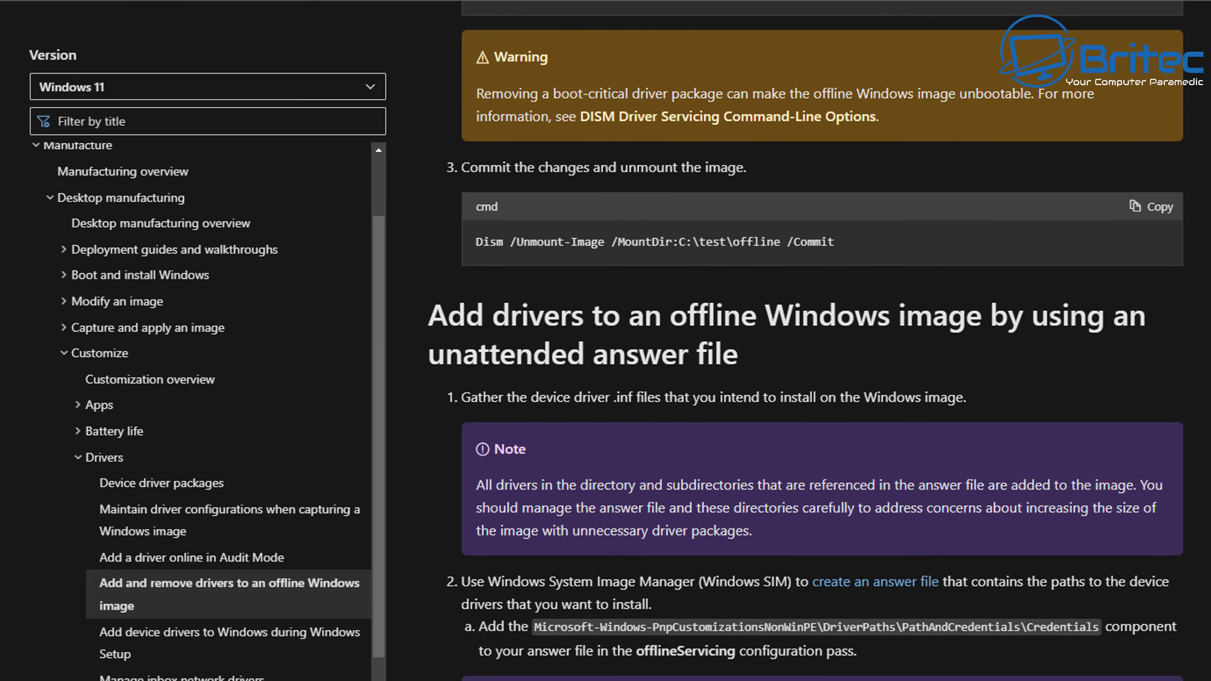